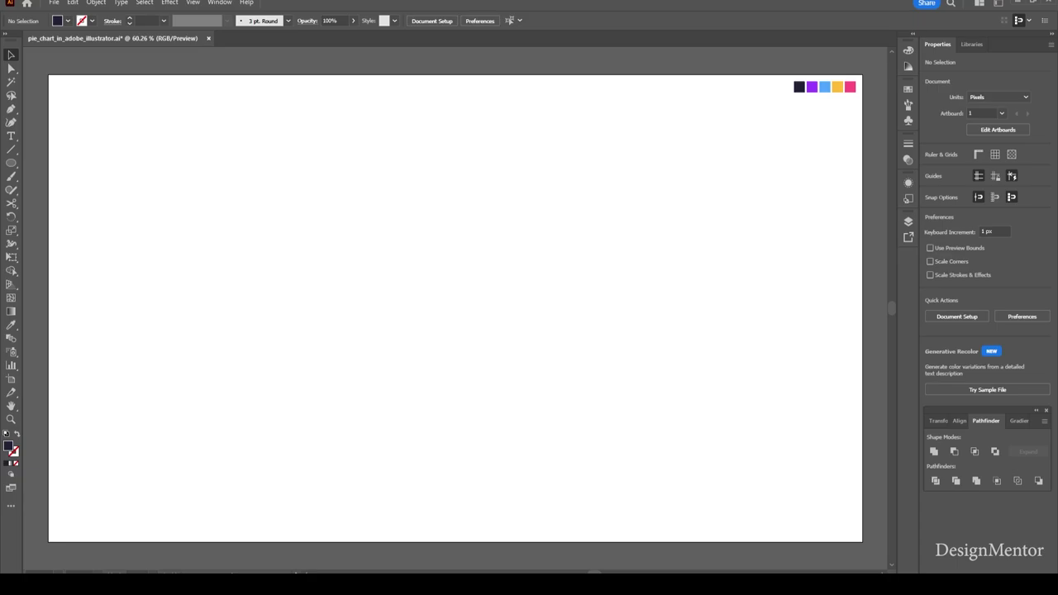
Draw a 1920×1080 px dark navy rectangle for the background.
{"action": "key", "text": "i"}
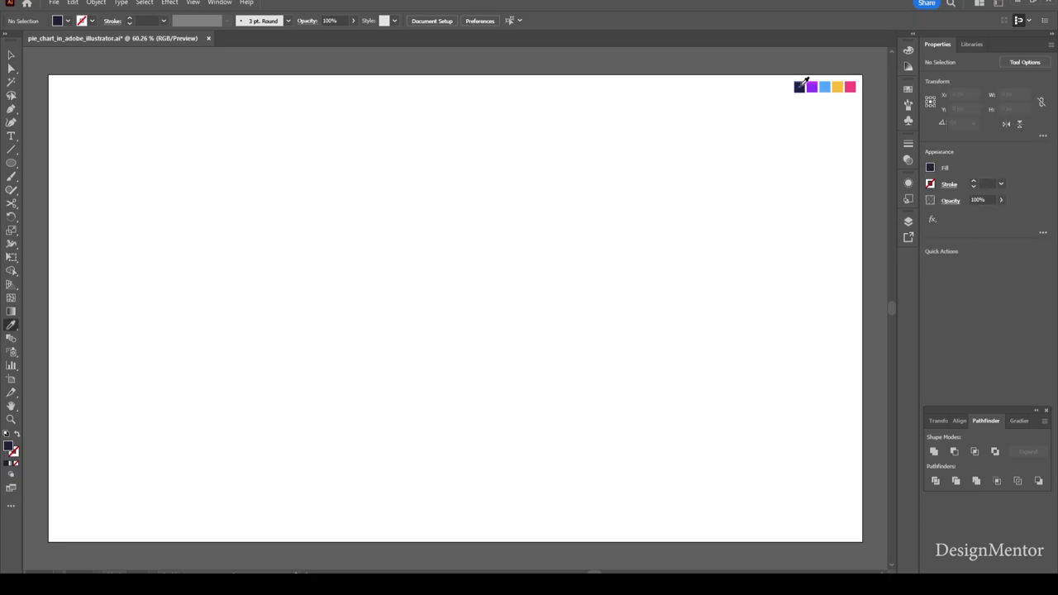
{"action": "left_click", "coordinate": [15, 168]}
{"action": "left_click", "coordinate": [35, 162]}
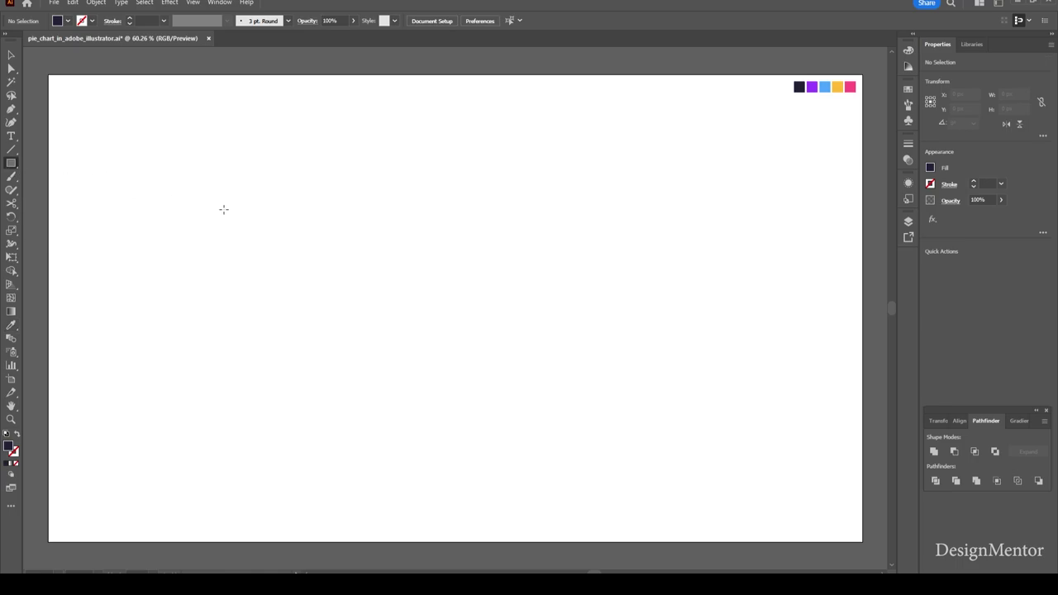
{"action": "left_click", "coordinate": [223, 209]}
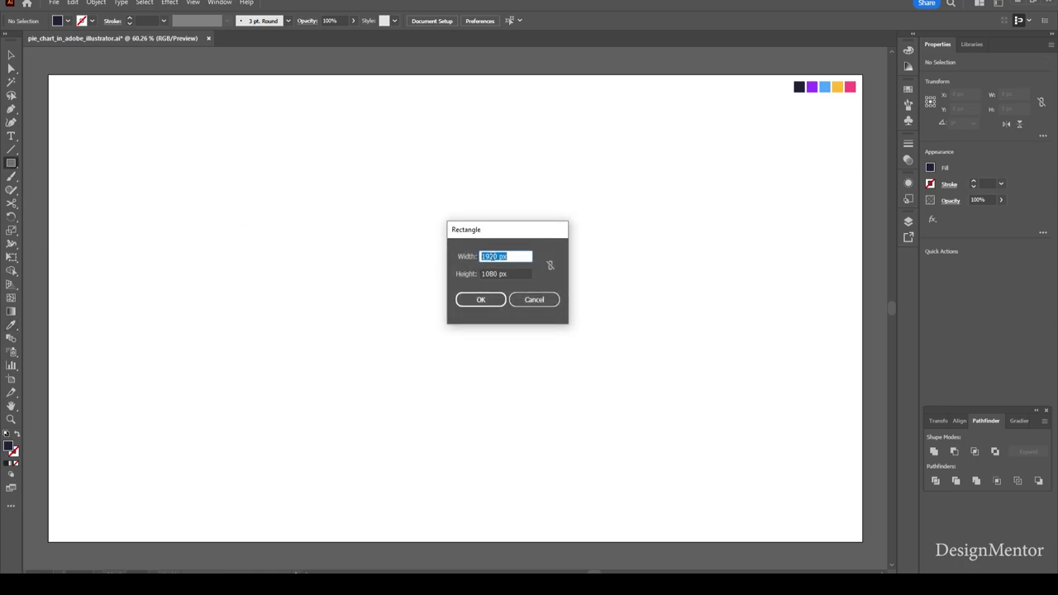
{"action": "key", "text": "Tab"}
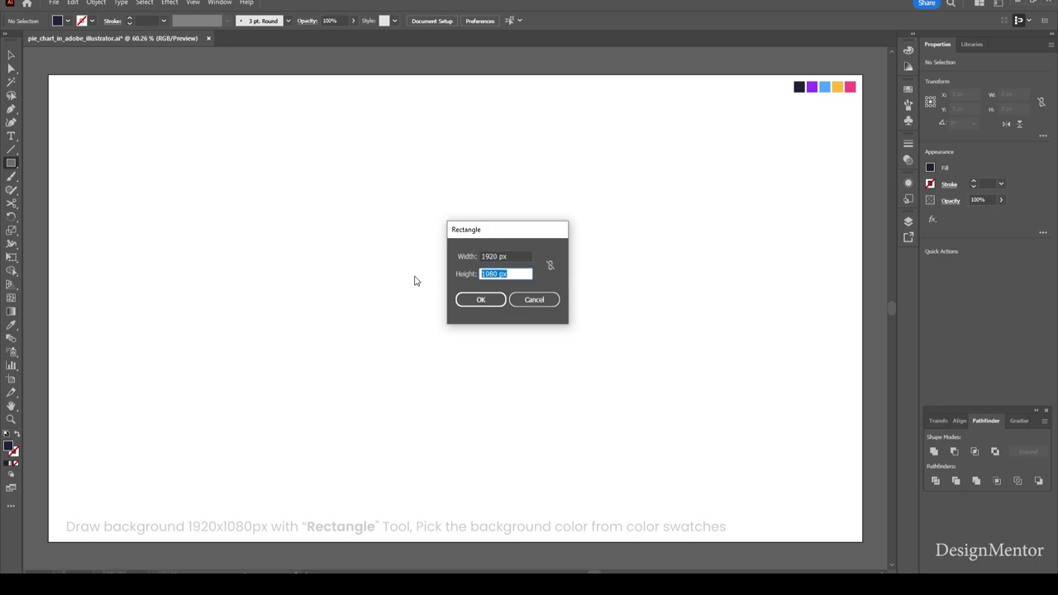
{"action": "left_click", "coordinate": [484, 303]}
{"action": "key", "text": "v"}
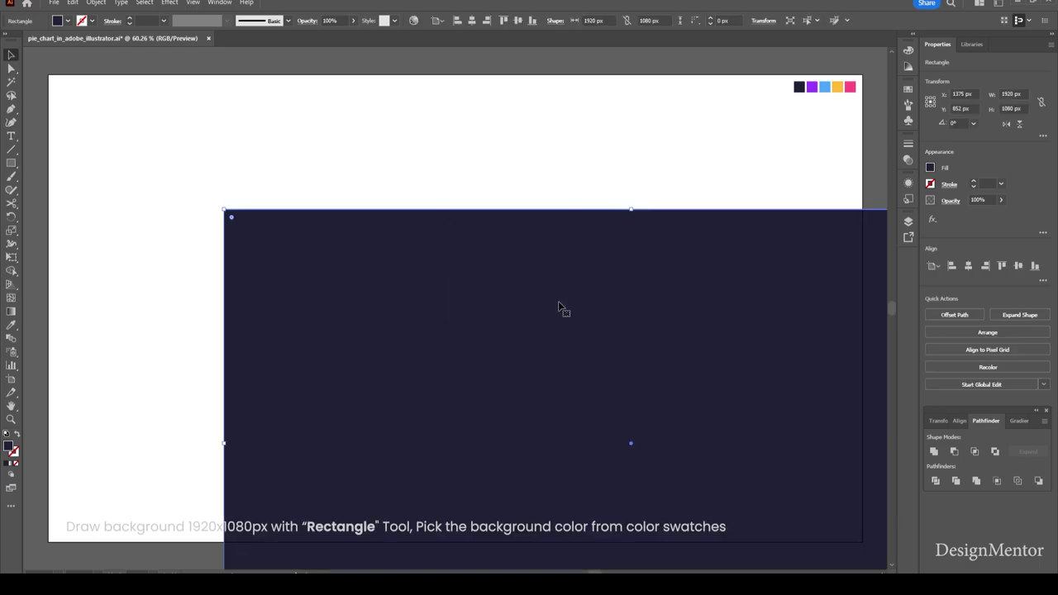
Send the navy rectangle to the back, centre it on the artboard, and lock it.
{"action": "right_click", "coordinate": [560, 307]}
{"action": "mouse_move", "coordinate": [590, 521]}
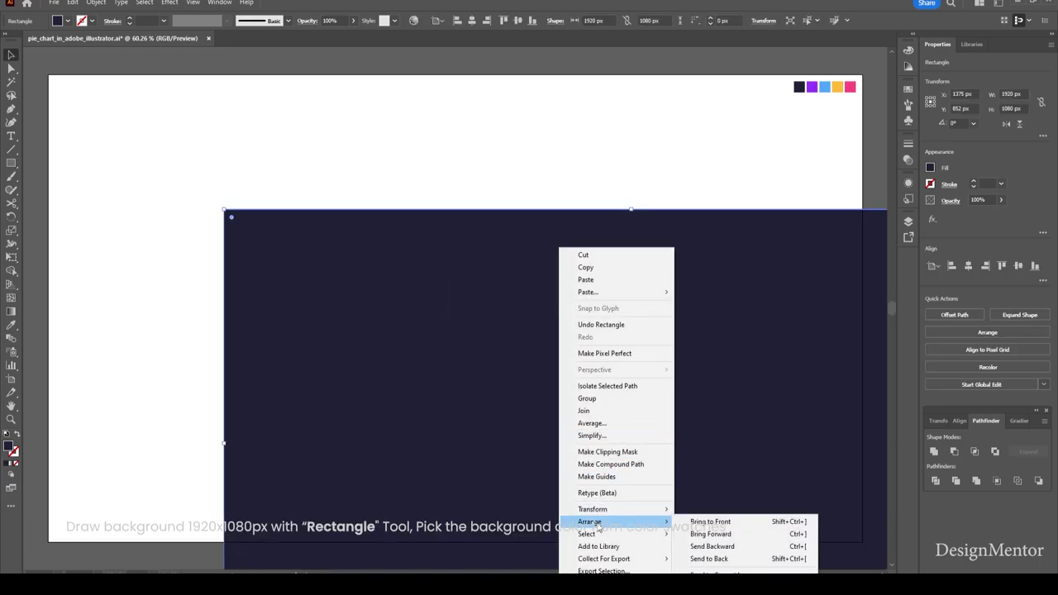
{"action": "left_click", "coordinate": [709, 558]}
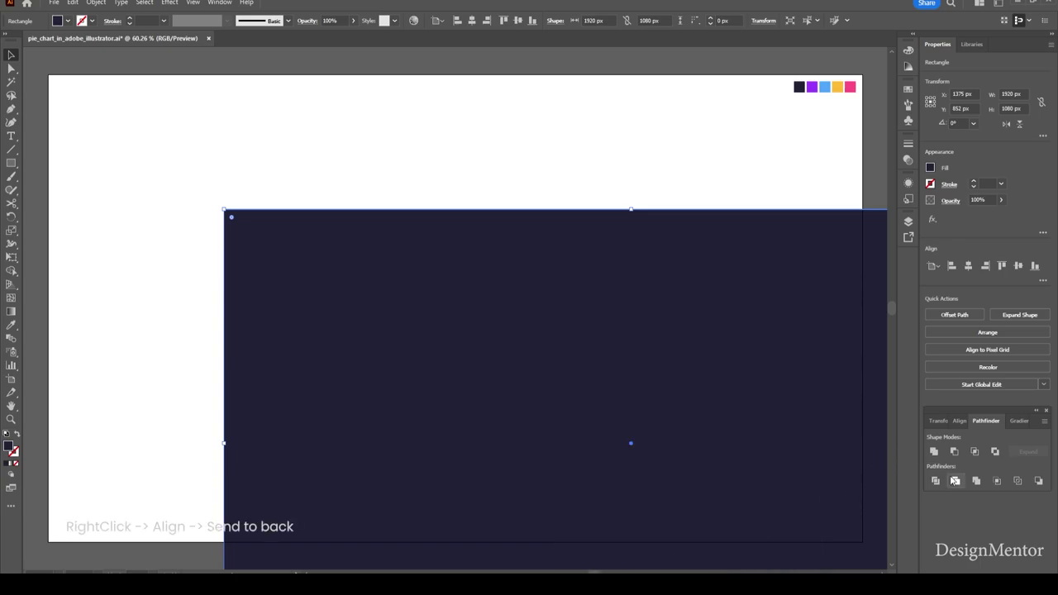
{"action": "left_click", "coordinate": [957, 420]}
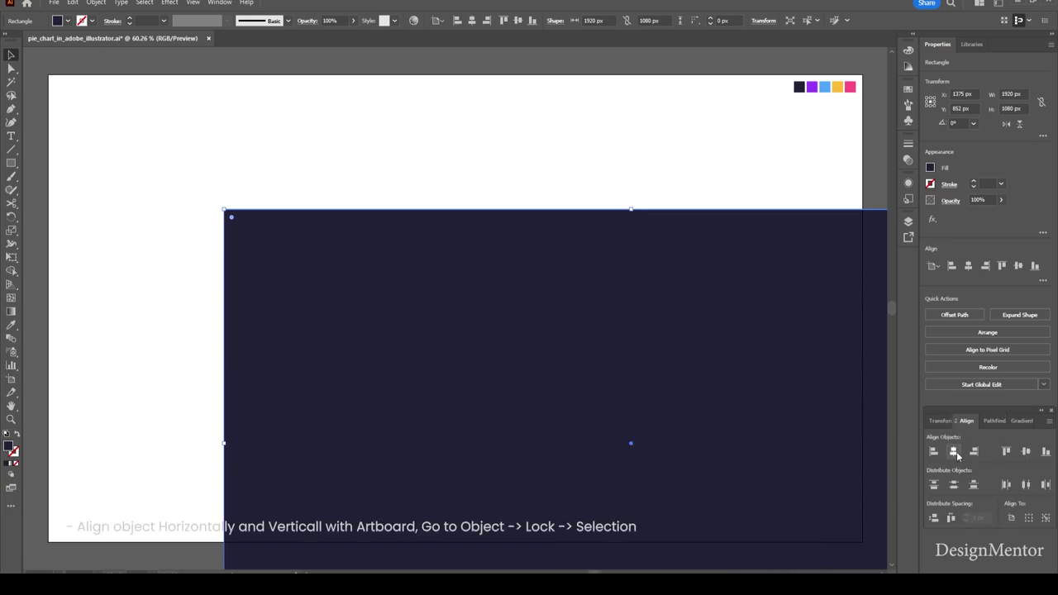
{"action": "left_click", "coordinate": [954, 451]}
{"action": "left_click", "coordinate": [1025, 451]}
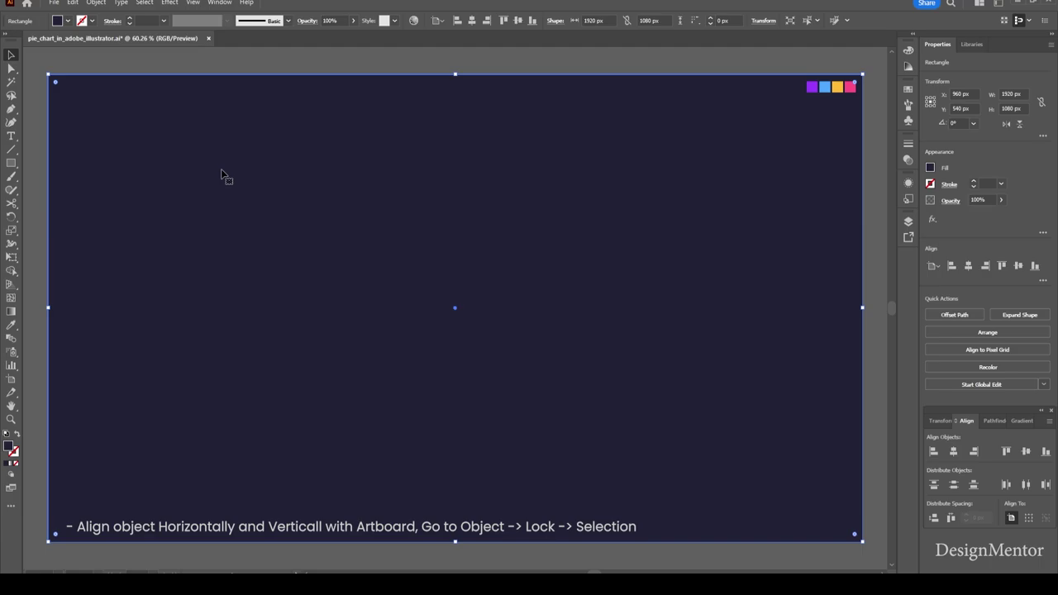
{"action": "left_click", "coordinate": [97, 3]}
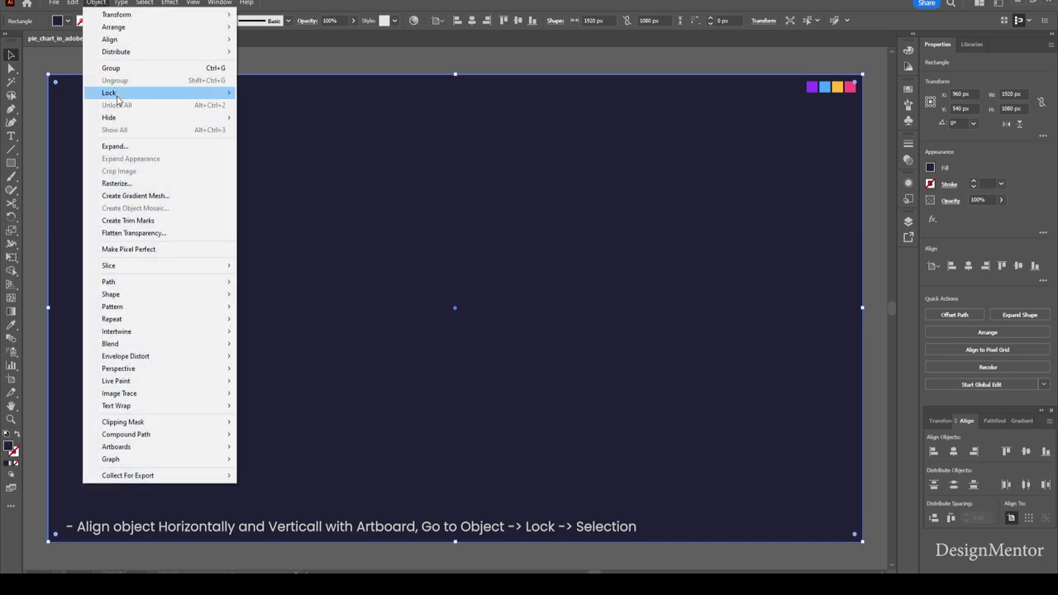
{"action": "mouse_move", "coordinate": [109, 93]}
{"action": "left_click", "coordinate": [264, 92]}
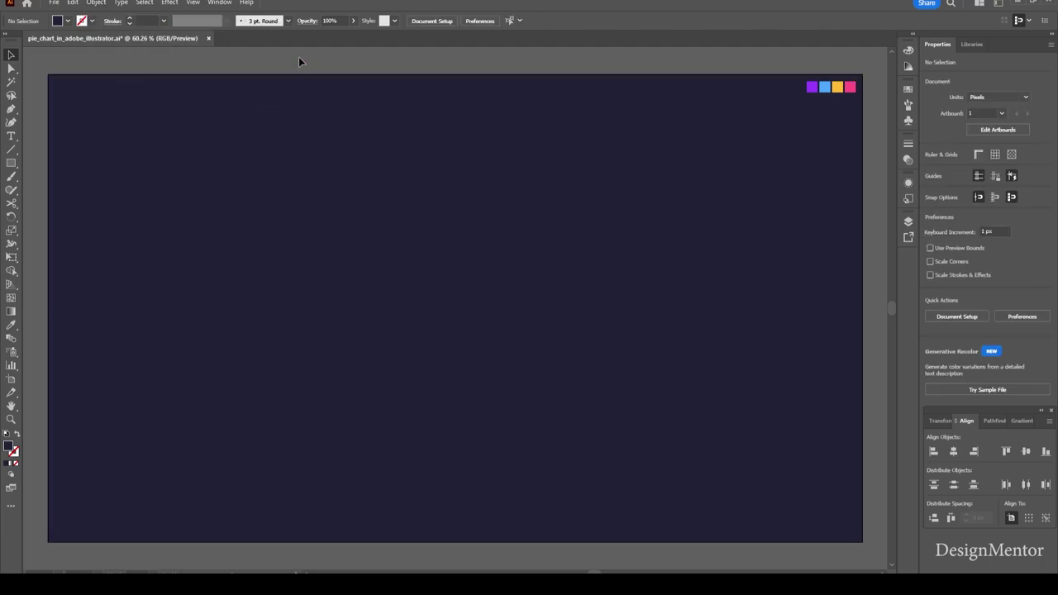
Create a 250 × 250 px circle centred on the artboard.
{"action": "key", "text": "l"}
{"action": "left_click", "coordinate": [449, 284]}
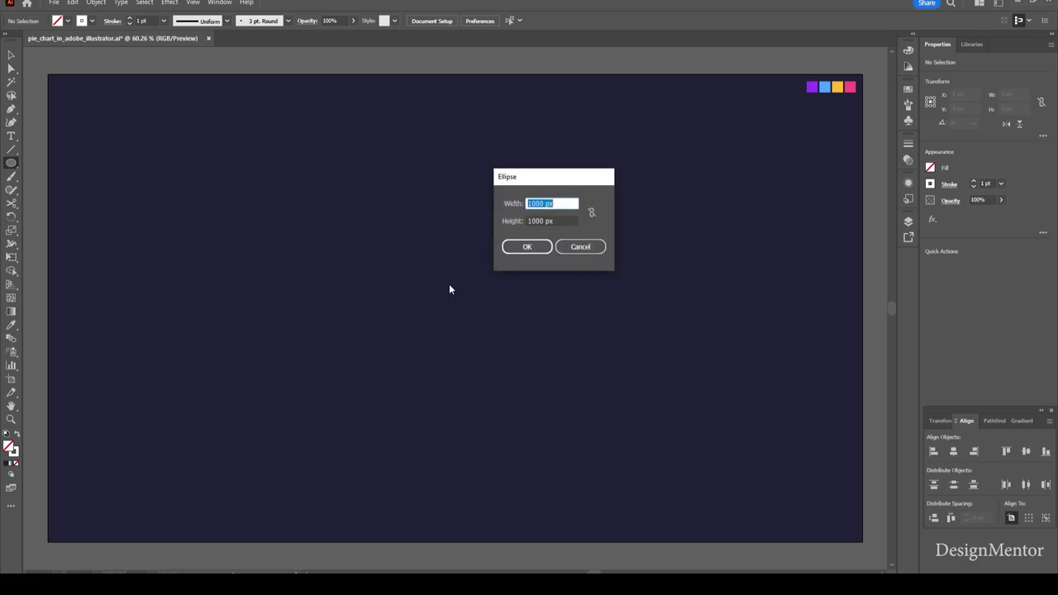
{"action": "type", "text": "250"}
{"action": "key", "text": "Tab"}
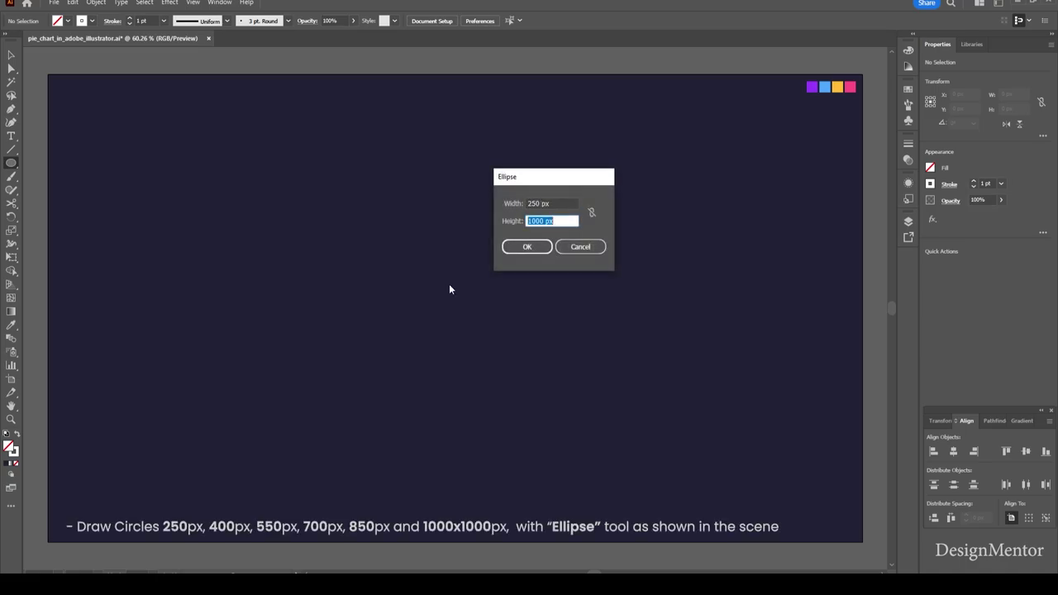
{"action": "type", "text": "250"}
{"action": "key", "text": "Return"}
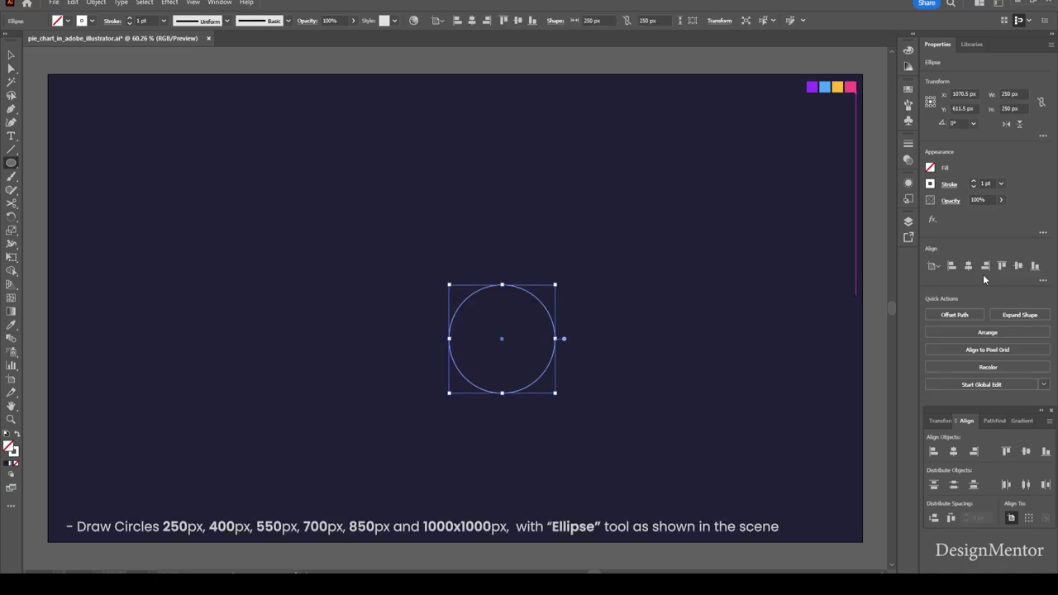
{"action": "left_click", "coordinate": [1018, 266]}
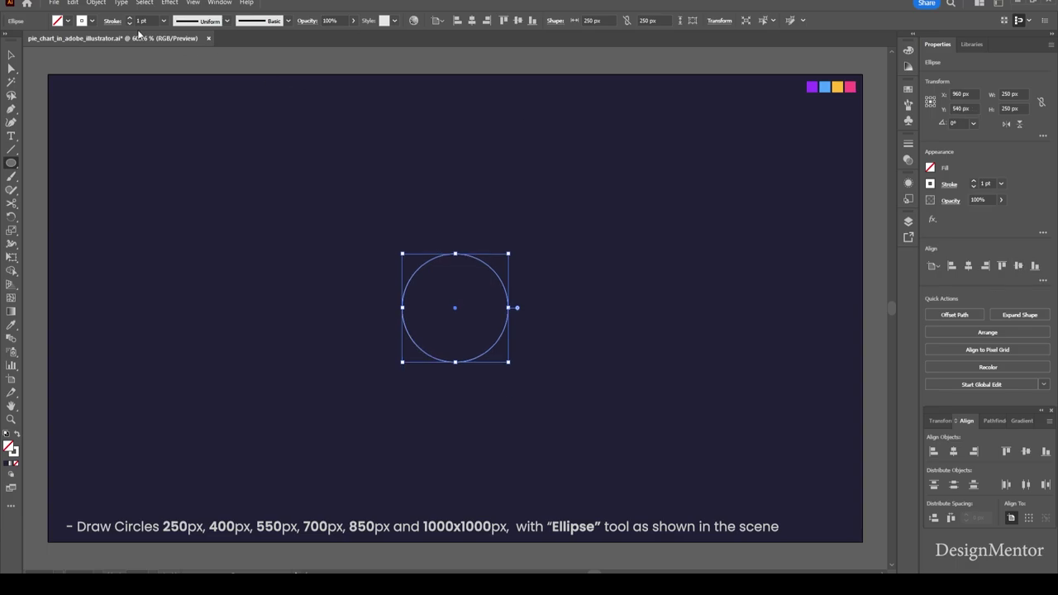
Paste a copy of the circle in front and resize it to 400 × 400 px.
{"action": "left_click", "coordinate": [73, 3]}
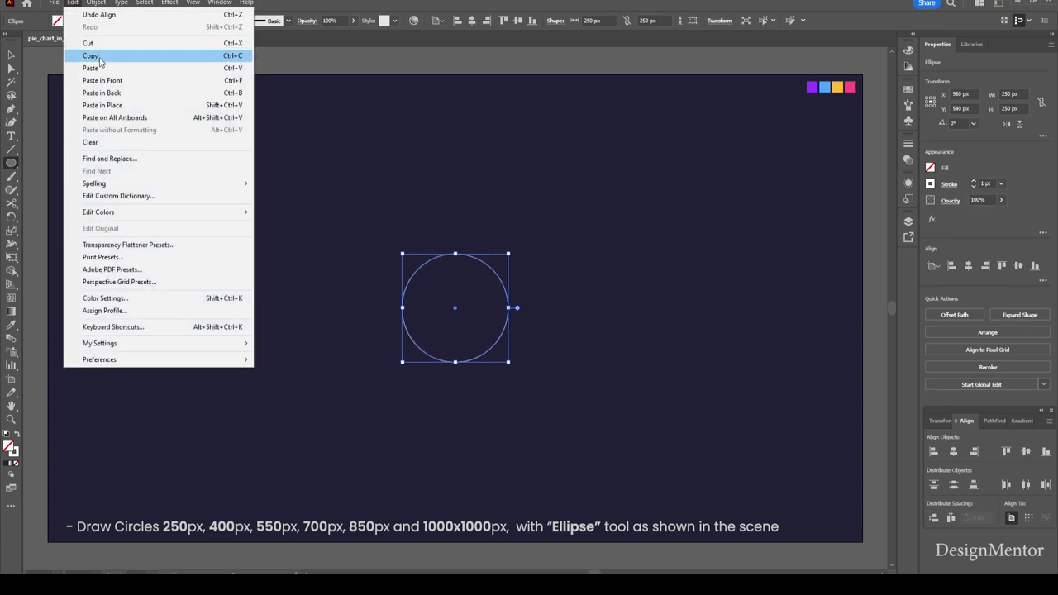
{"action": "left_click", "coordinate": [91, 52]}
{"action": "left_click", "coordinate": [72, 3]}
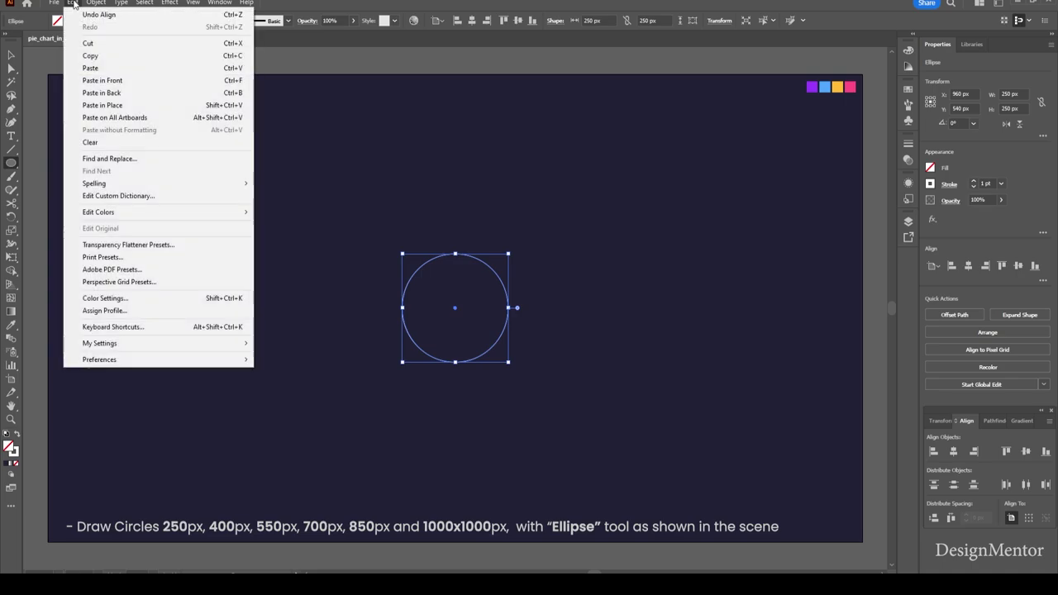
{"action": "left_click", "coordinate": [99, 77]}
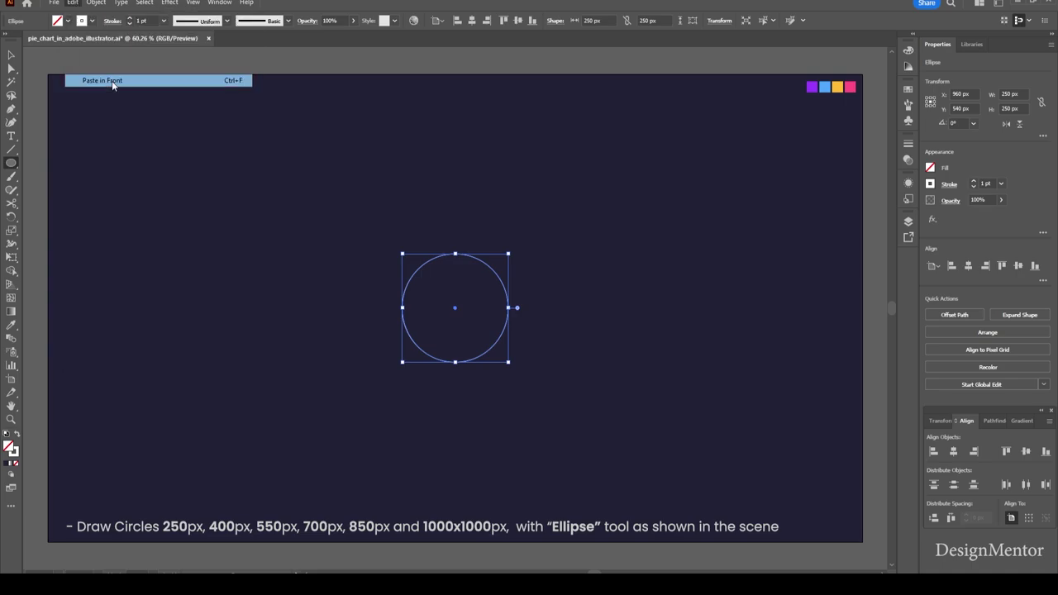
{"action": "left_click", "coordinate": [1022, 94]}
{"action": "type", "text": "400"}
{"action": "key", "text": "Tab"}
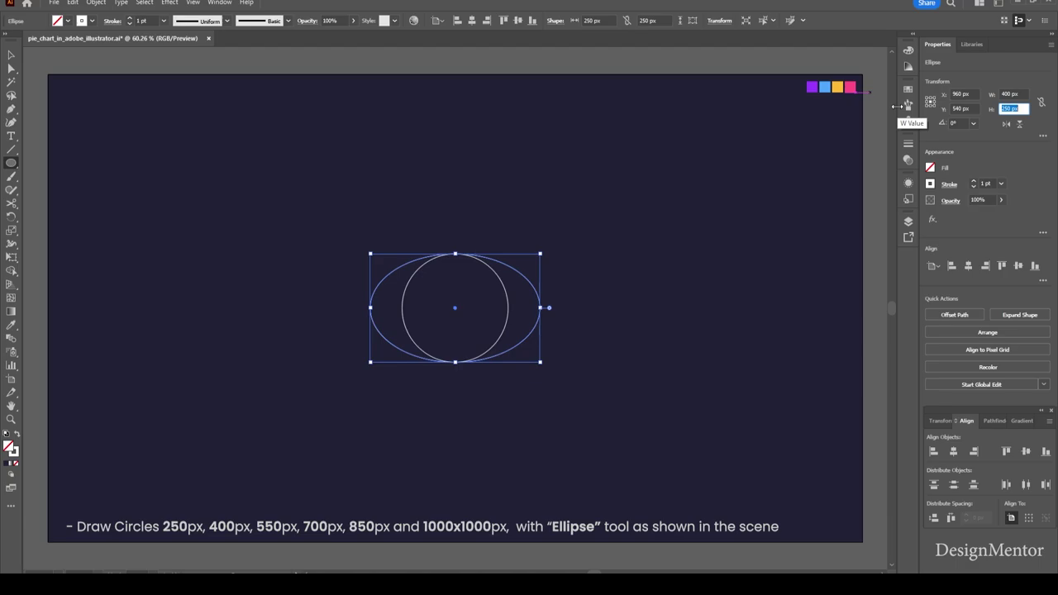
{"action": "type", "text": "400"}
{"action": "key", "text": "Return"}
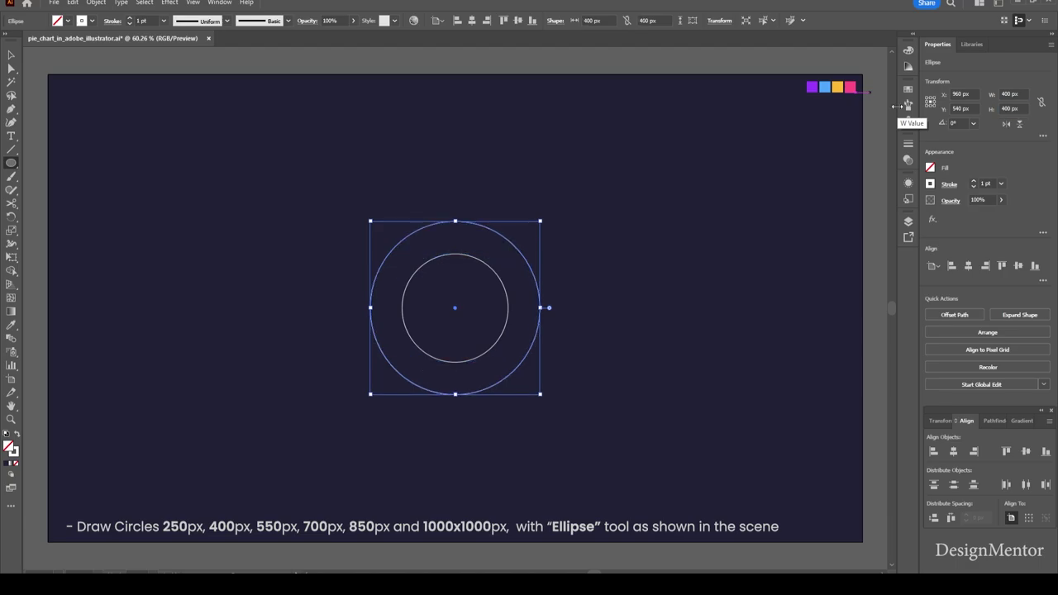
Paste another circle copy in front and resize it to 550 px.
{"action": "left_click", "coordinate": [72, 2]}
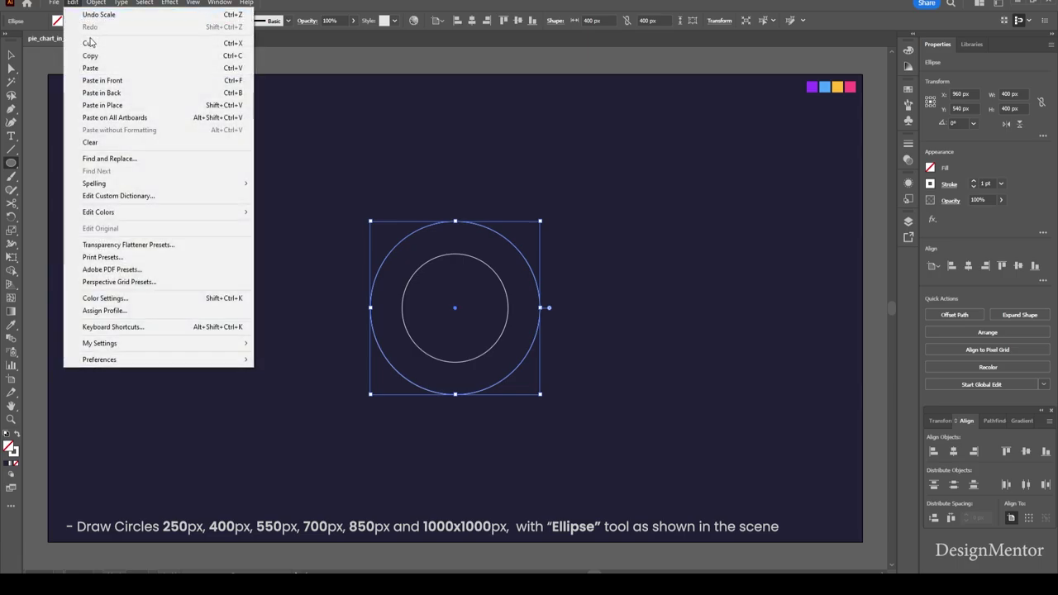
{"action": "left_click", "coordinate": [90, 55]}
{"action": "left_click", "coordinate": [72, 2]}
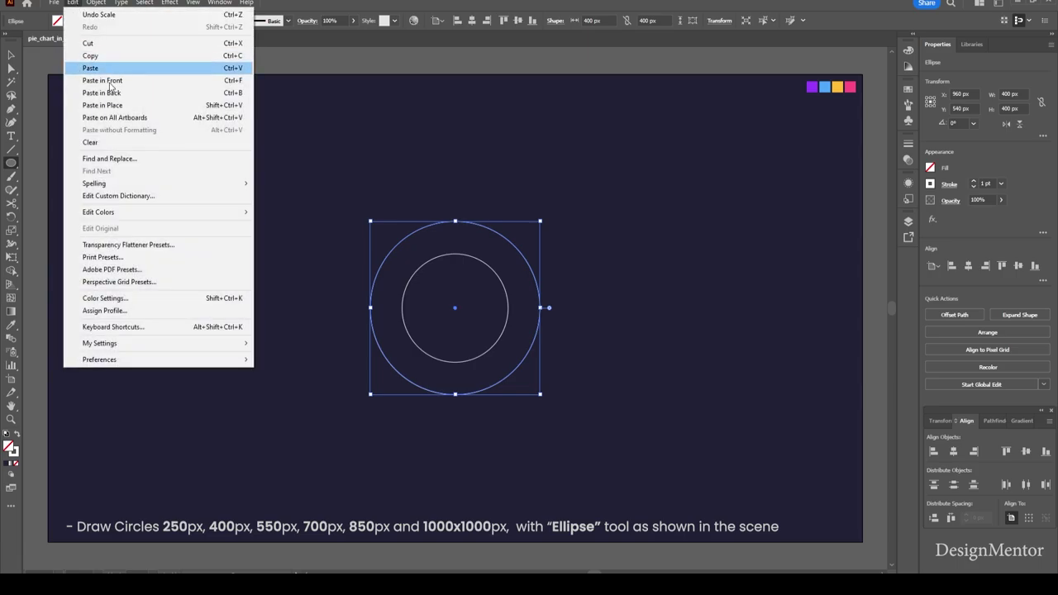
{"action": "left_click", "coordinate": [102, 80]}
{"action": "left_click", "coordinate": [1013, 93]}
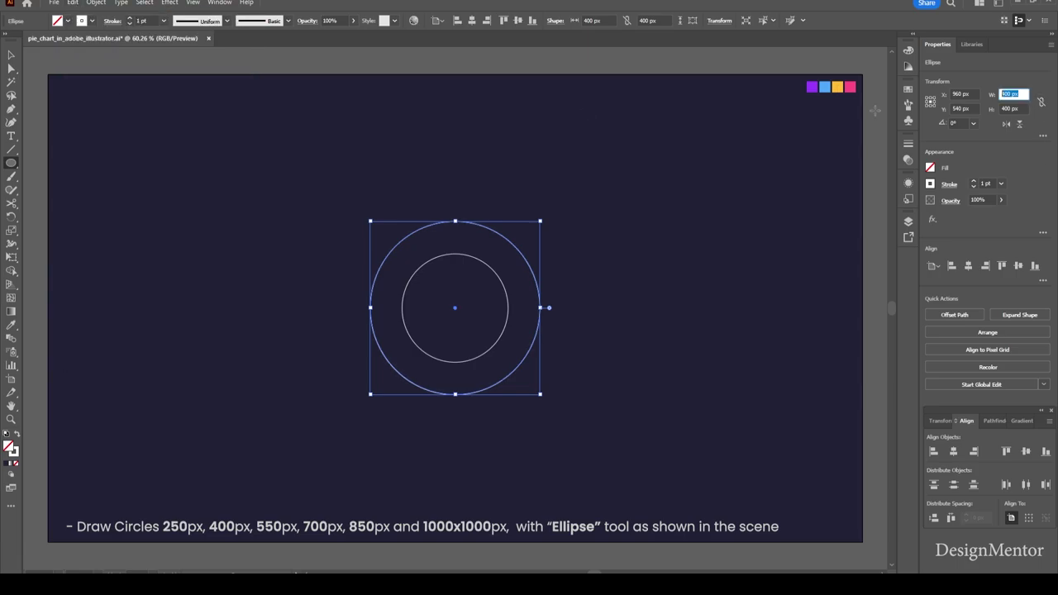
{"action": "type", "text": "550"}
{"action": "key", "text": "Tab"}
{"action": "type", "text": "55"}
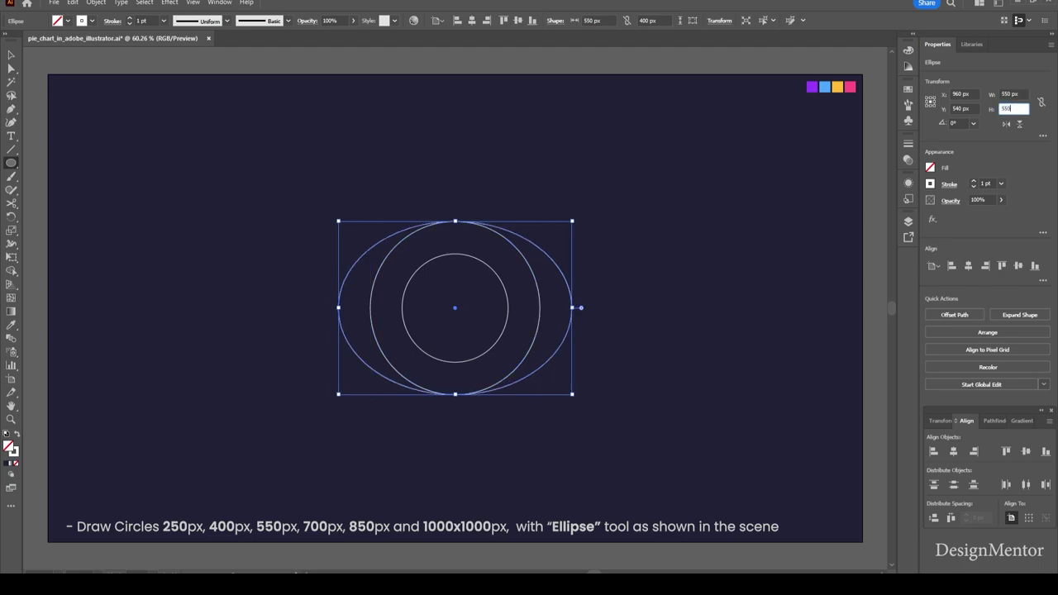
{"action": "key", "text": "Return"}
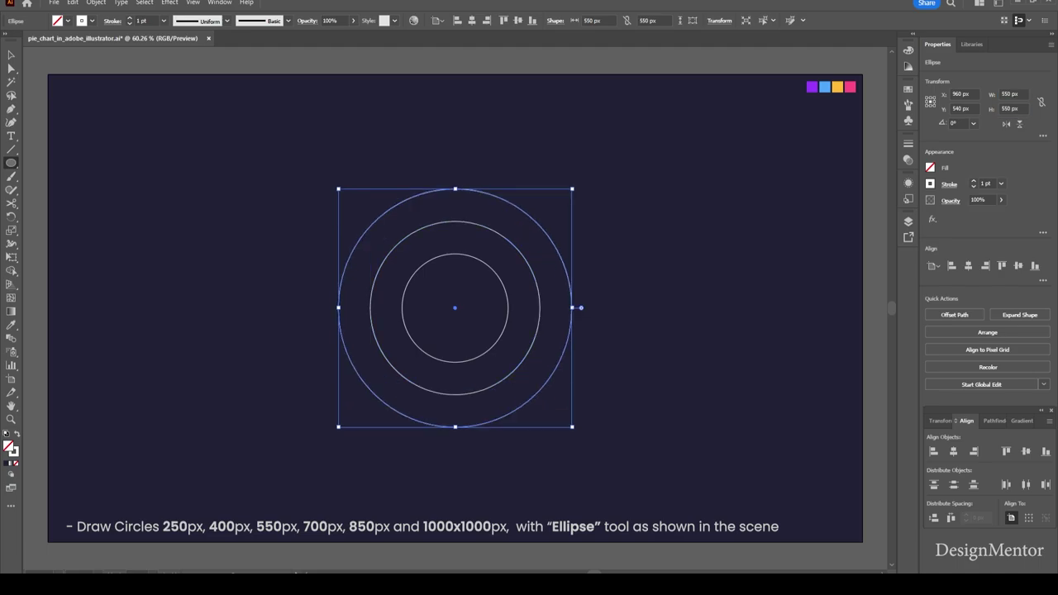
Paste another circle copy in front and resize it to 700 × 700 px.
{"action": "left_click", "coordinate": [73, 3]}
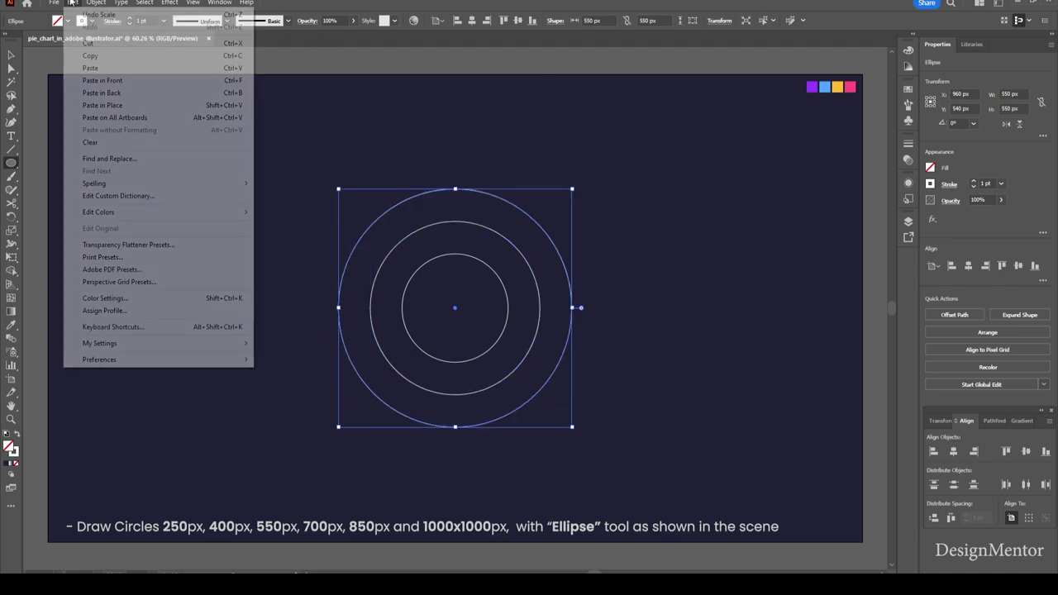
{"action": "left_click", "coordinate": [93, 57]}
{"action": "left_click", "coordinate": [73, 3]}
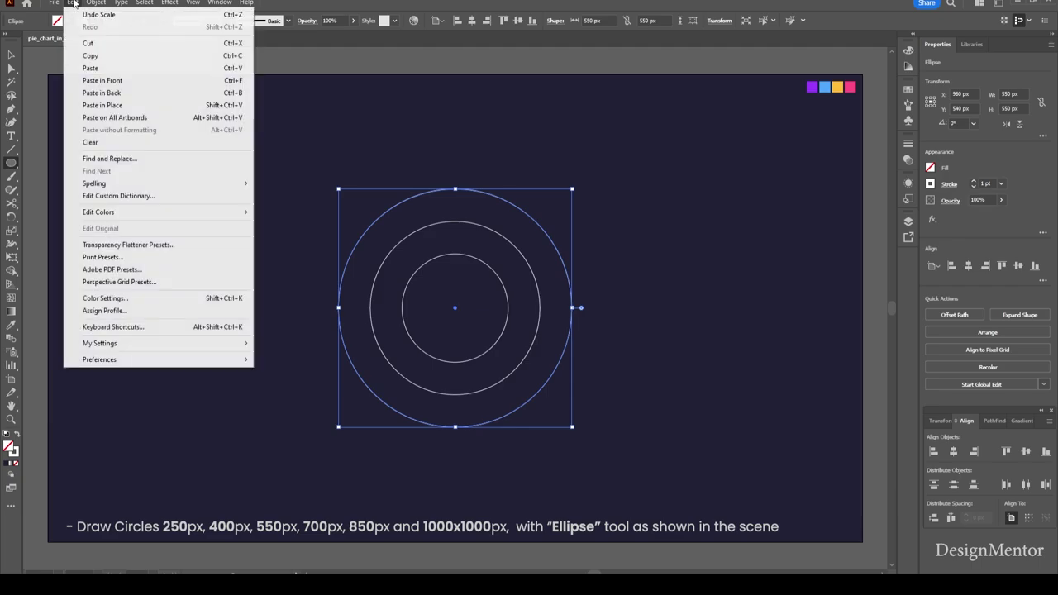
{"action": "left_click", "coordinate": [116, 81]}
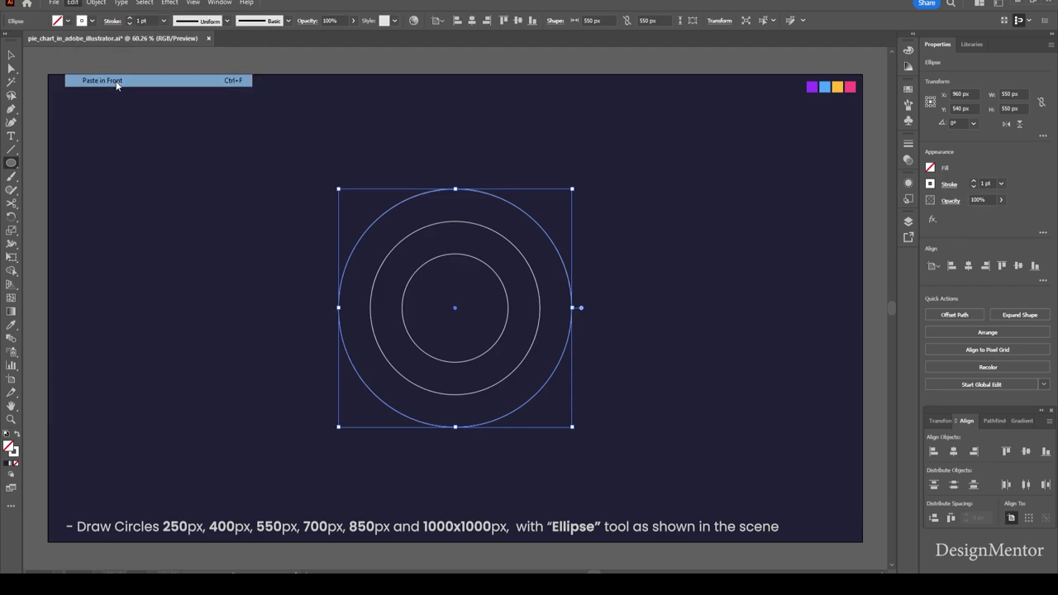
{"action": "left_click", "coordinate": [1011, 93]}
{"action": "type", "text": "1"}
{"action": "key", "text": "Tab"}
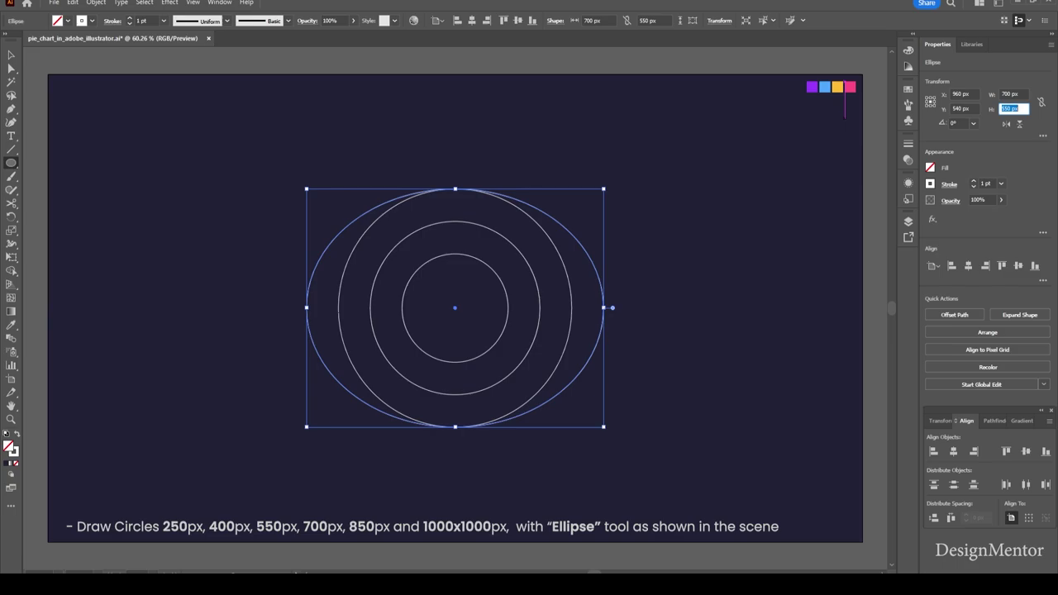
{"action": "type", "text": "700"}
{"action": "key", "text": "Return"}
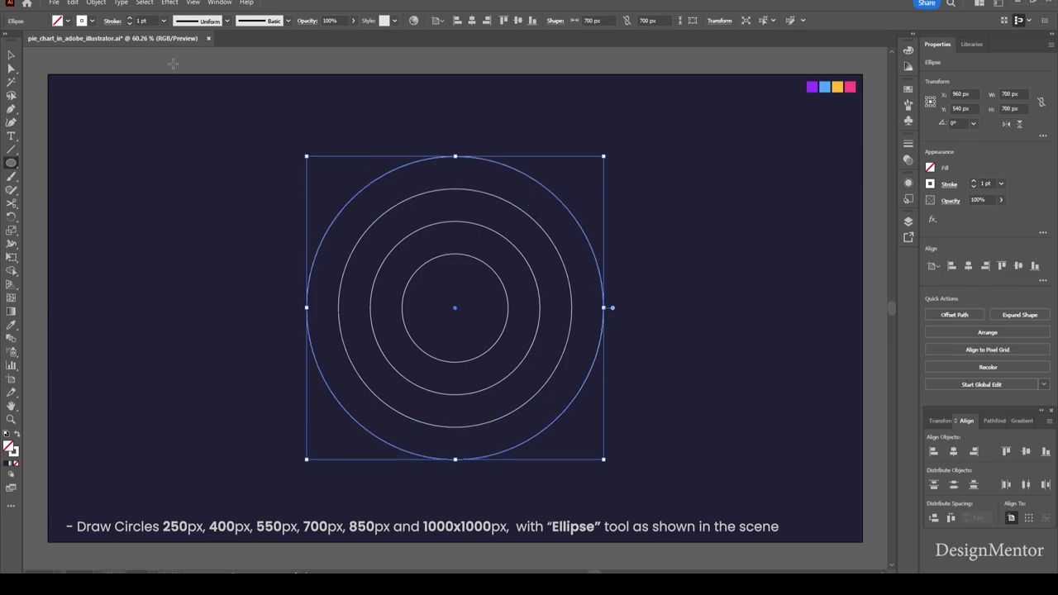
Add an 850 × 850 px circle copy, then paste one more copy in front.
{"action": "left_click", "coordinate": [73, 2]}
{"action": "left_click", "coordinate": [90, 56]}
{"action": "left_click", "coordinate": [73, 3]}
{"action": "left_click", "coordinate": [101, 80]}
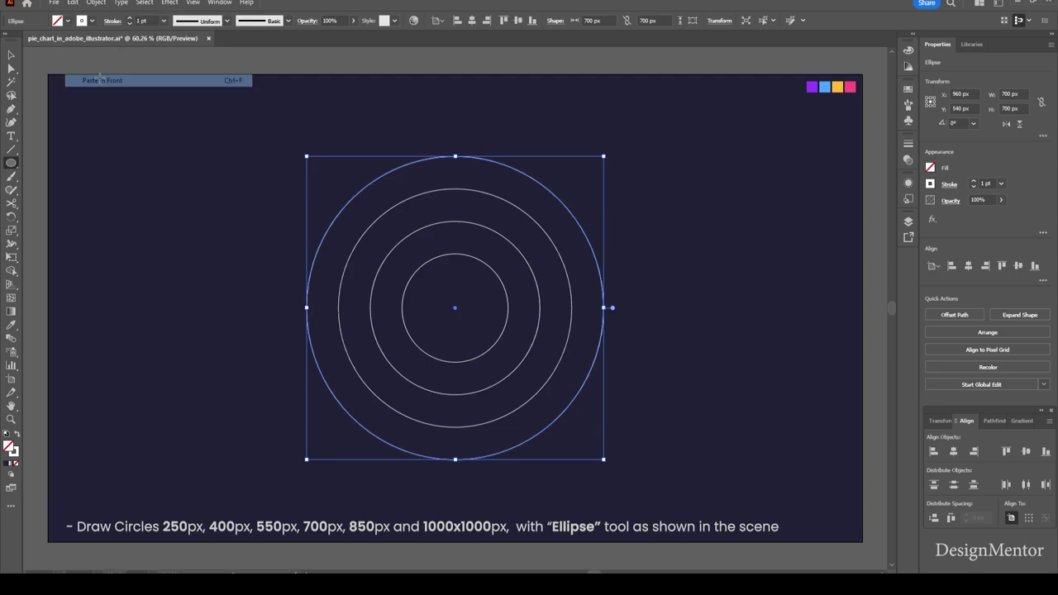
{"action": "left_click", "coordinate": [1025, 93]}
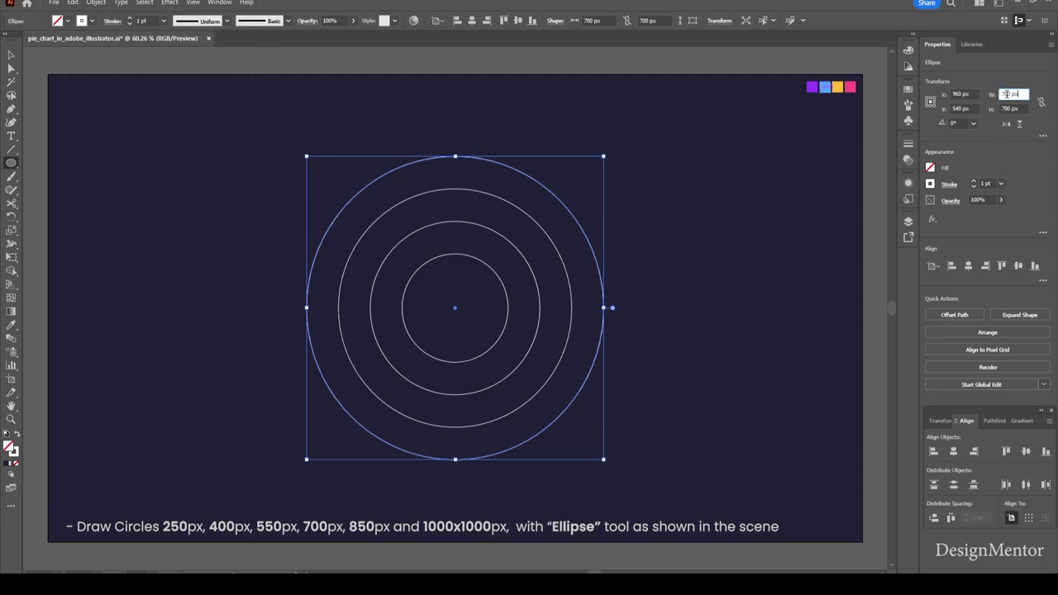
{"action": "type", "text": "850"}
{"action": "key", "text": "Tab"}
{"action": "type", "text": "850"}
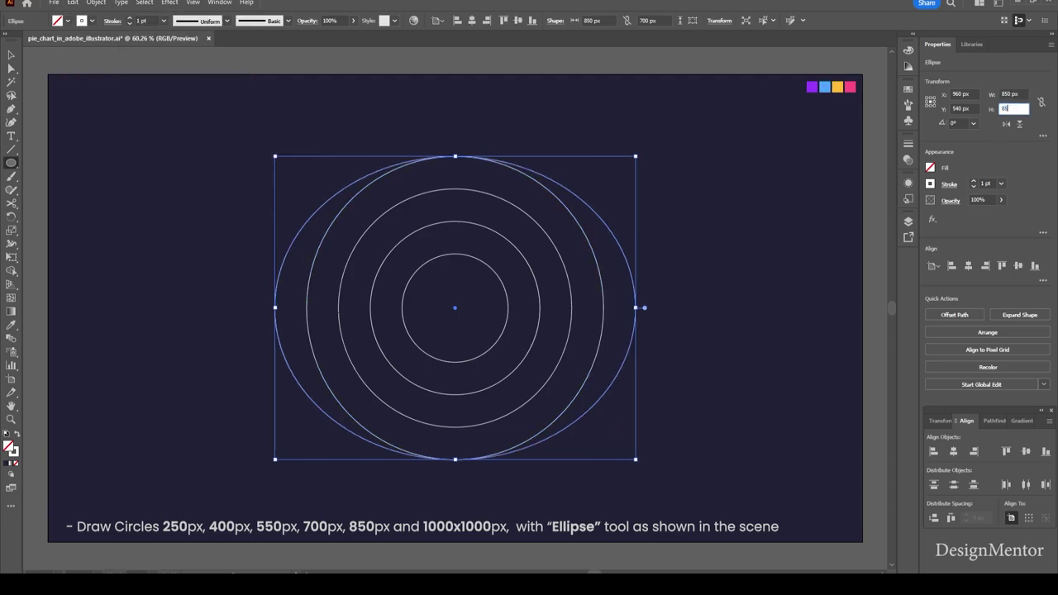
{"action": "key", "text": "Return"}
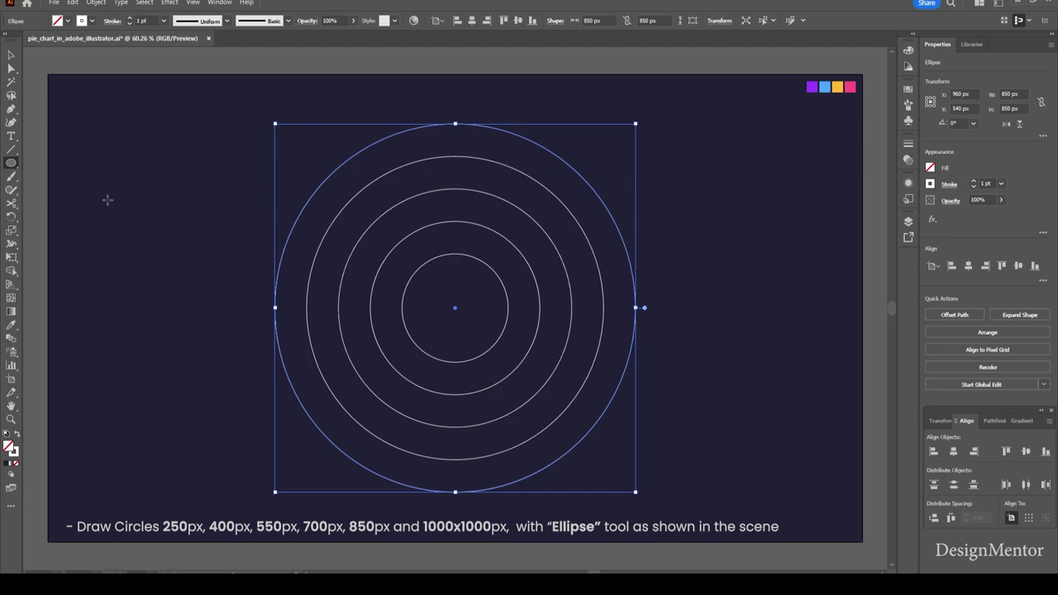
{"action": "left_click", "coordinate": [72, 2]}
{"action": "left_click", "coordinate": [89, 56]}
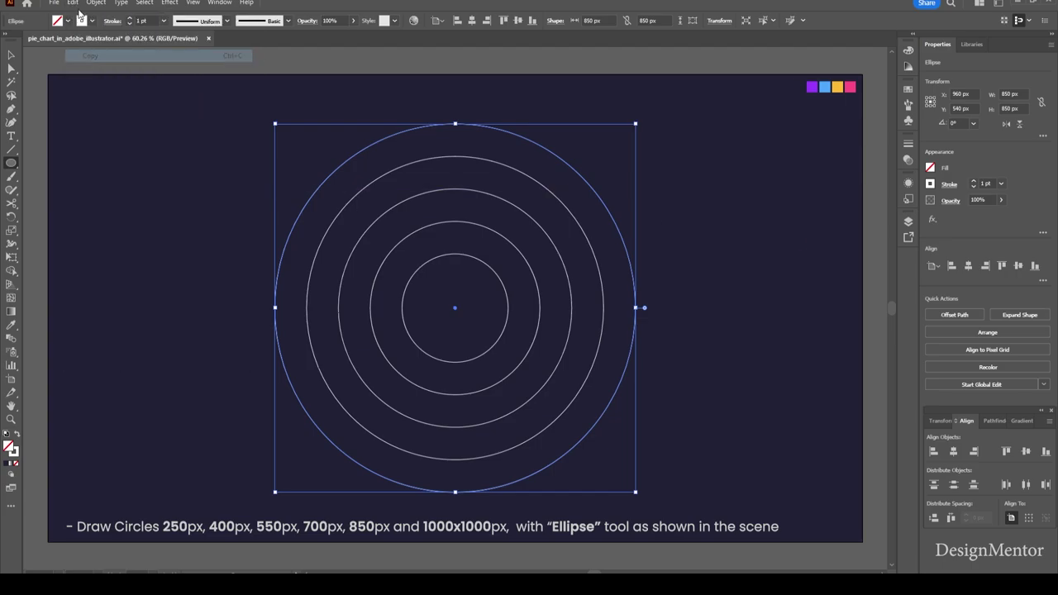
{"action": "left_click", "coordinate": [75, 3]}
{"action": "left_click", "coordinate": [109, 83]}
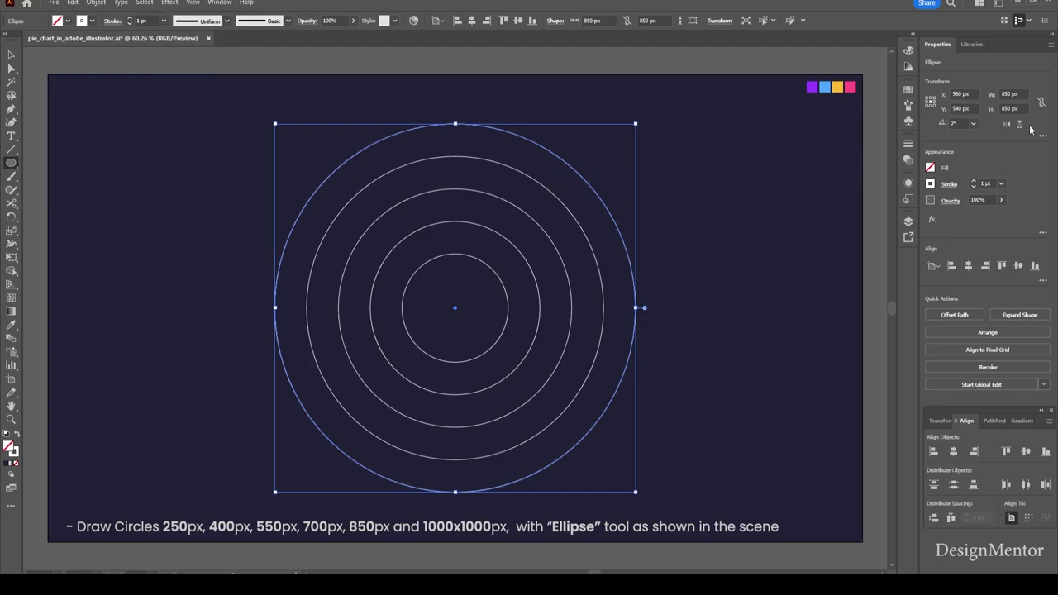
Resize the pasted copy to a 1000 × 1000 px circle and deselect it.
{"action": "left_click", "coordinate": [1025, 94]}
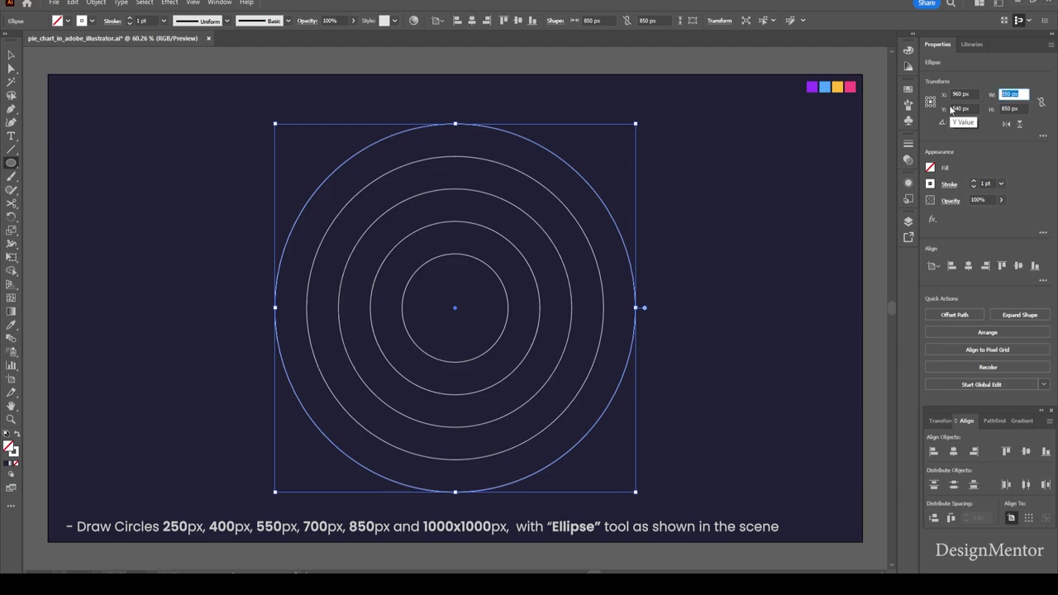
{"action": "type", "text": "1000"}
{"action": "key", "text": "Tab"}
{"action": "type", "text": "1"}
{"action": "key", "text": "Return"}
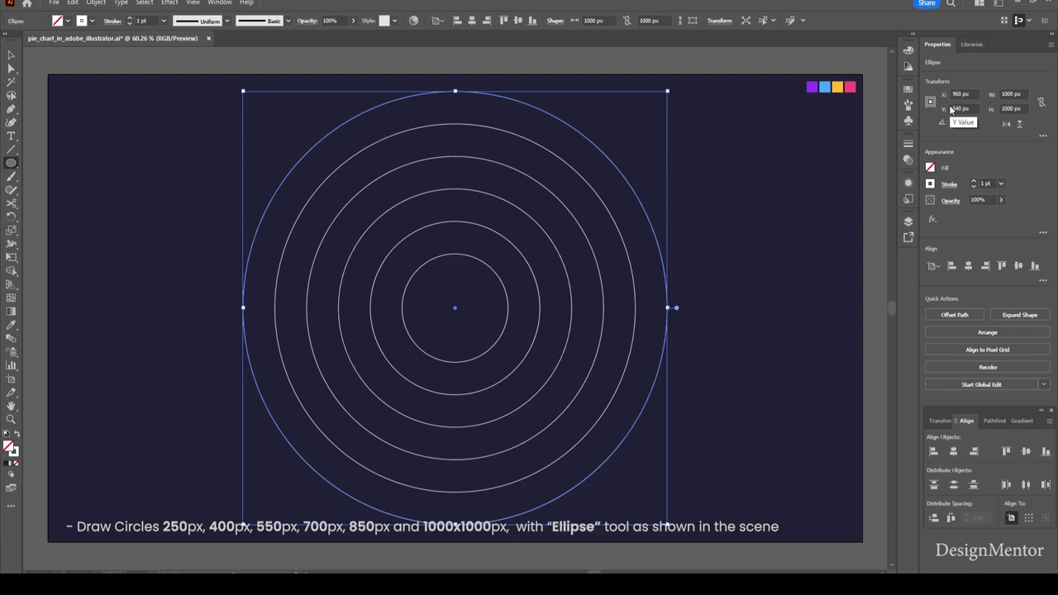
{"action": "key", "text": "v"}
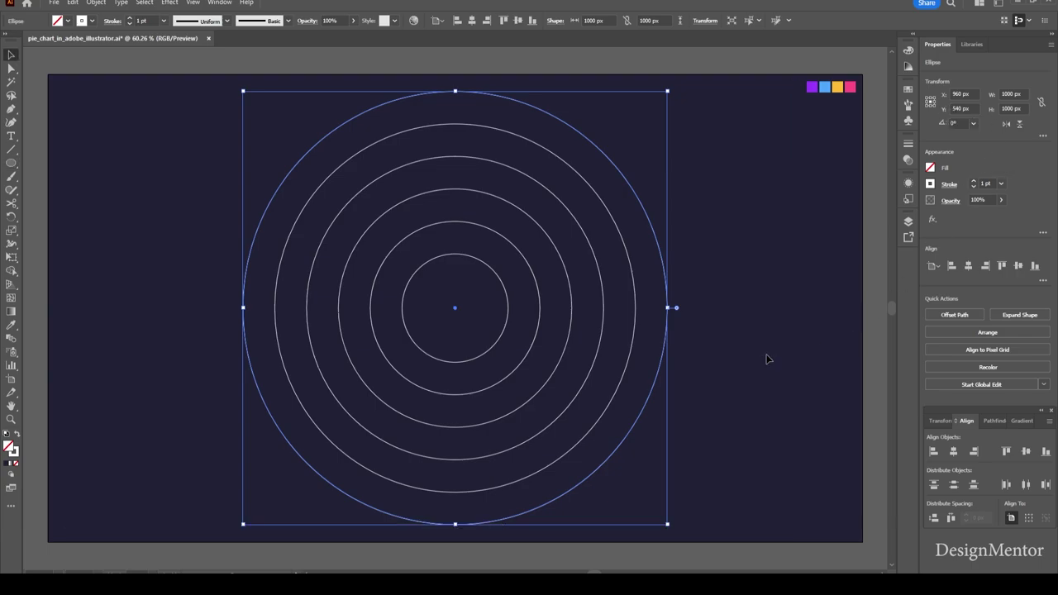
{"action": "left_click", "coordinate": [766, 358]}
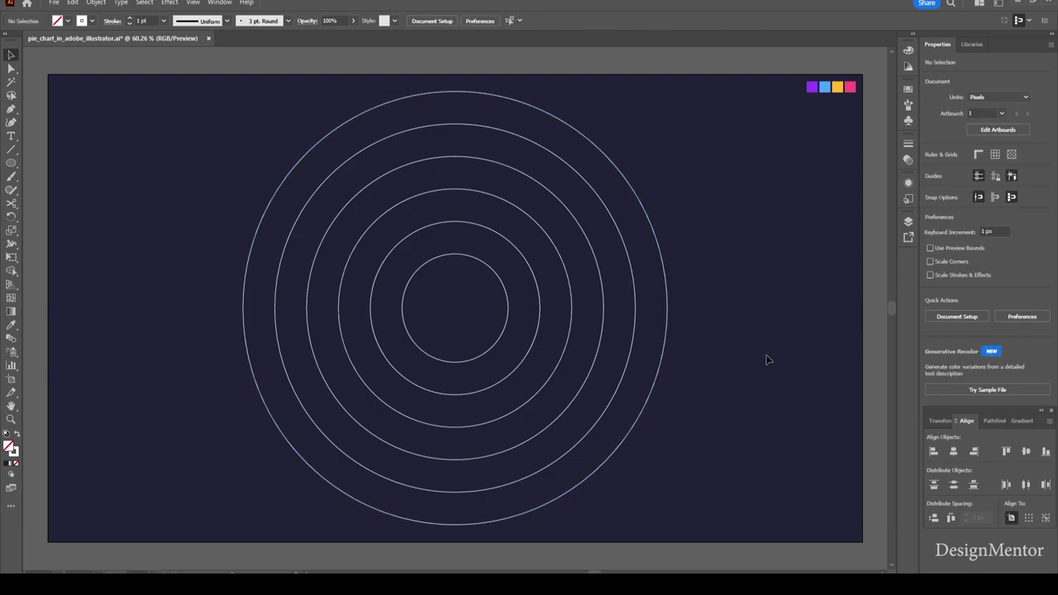
Draw a diagonal line across the circles and centre it on the artboard.
{"action": "left_click", "coordinate": [11, 151]}
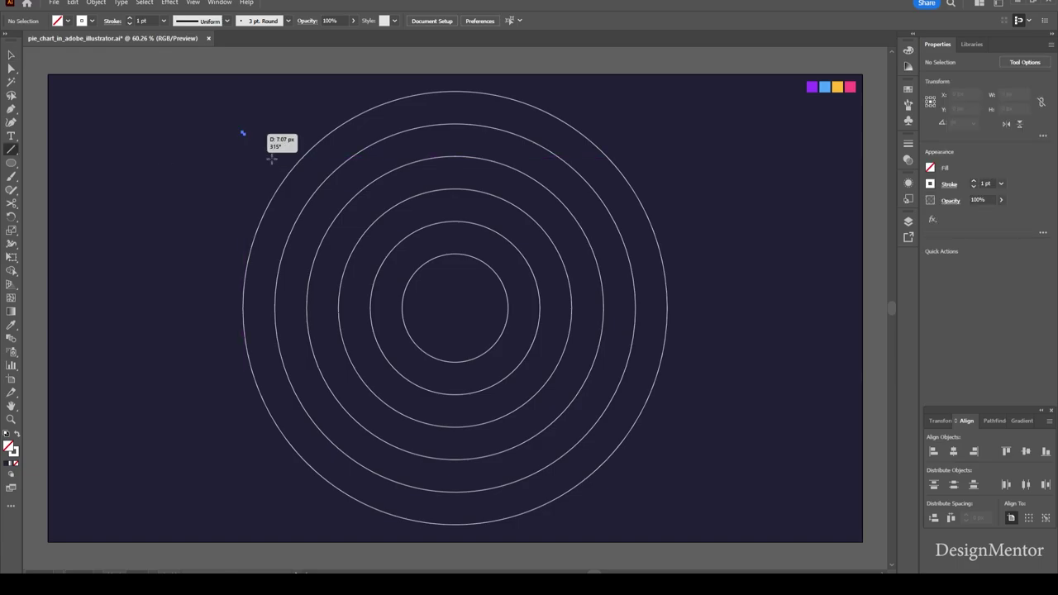
{"action": "mouse_move", "coordinate": [242, 132]}
{"action": "left_mouse_down"}
{"action": "mouse_move", "coordinate": [558, 387]}
{"action": "mouse_move", "coordinate": [599, 495]}
{"action": "left_mouse_up"}
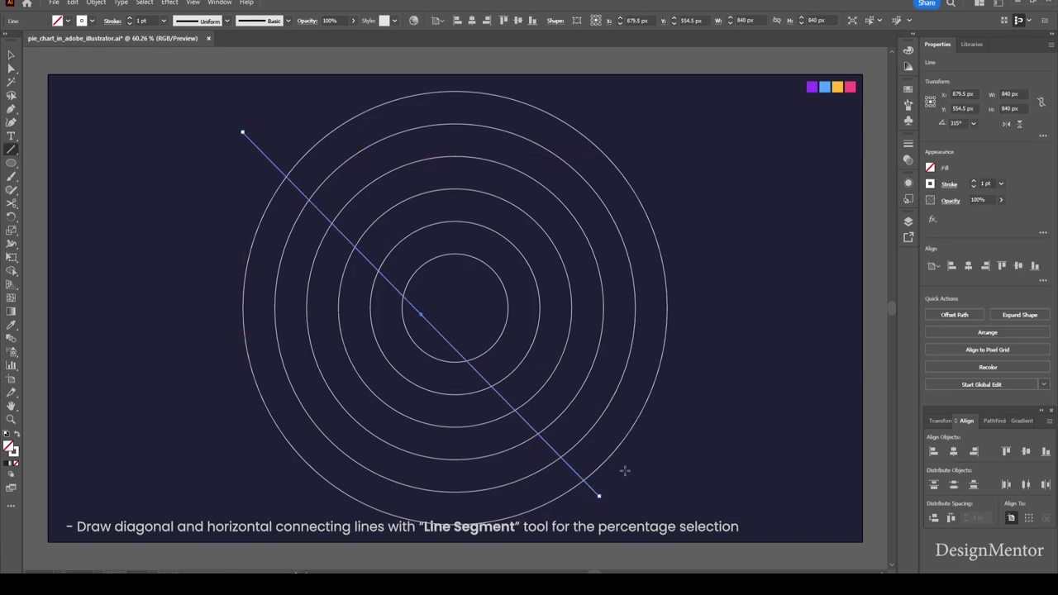
{"action": "key", "text": "v"}
{"action": "left_click", "coordinate": [968, 267]}
{"action": "left_click", "coordinate": [1017, 265]}
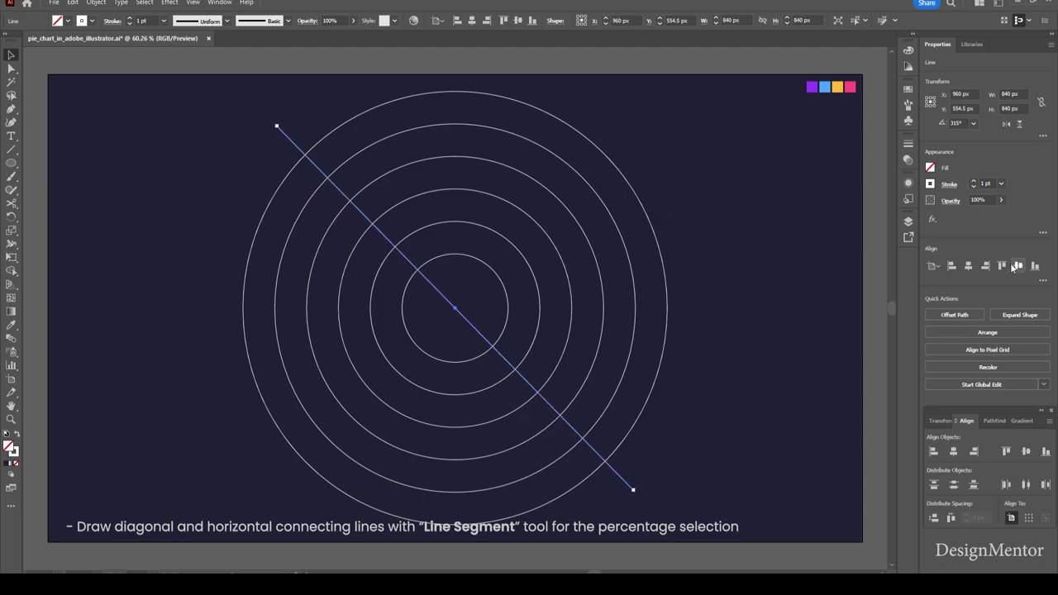
{"action": "left_click", "coordinate": [766, 332]}
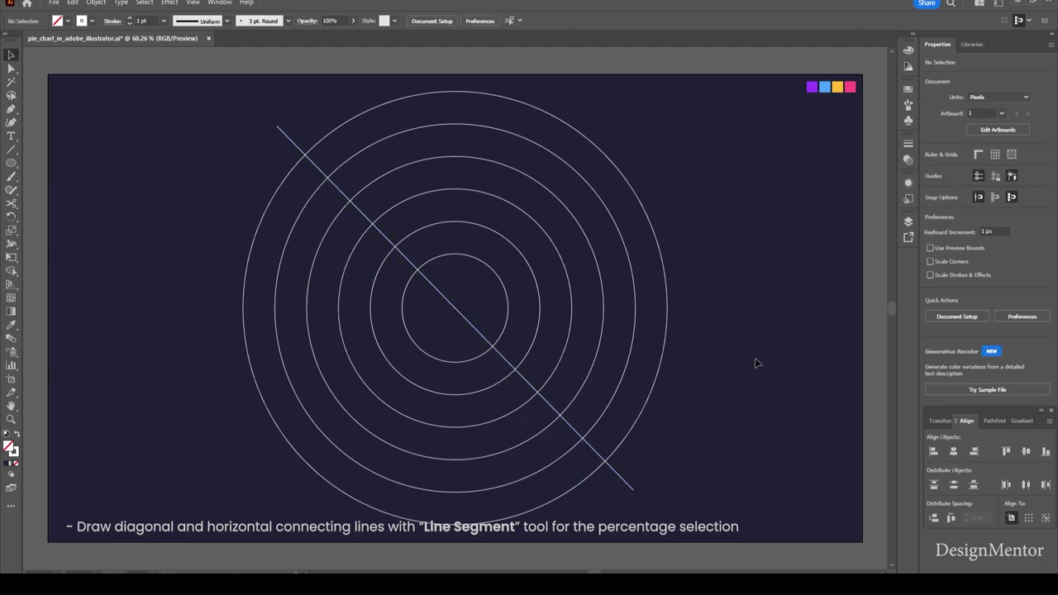
Draw a horizontal line left from the centre and a line to the lower left.
{"action": "left_click", "coordinate": [12, 149]}
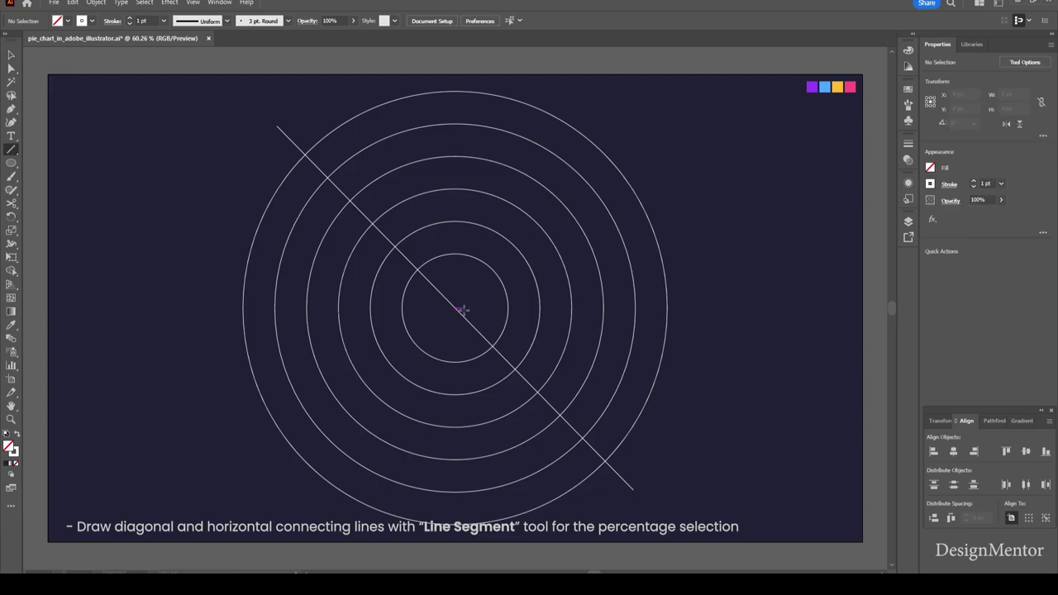
{"action": "left_click_drag", "start_coordinate": [462, 309], "coordinate": [234, 302]}
{"action": "key", "text": "v"}
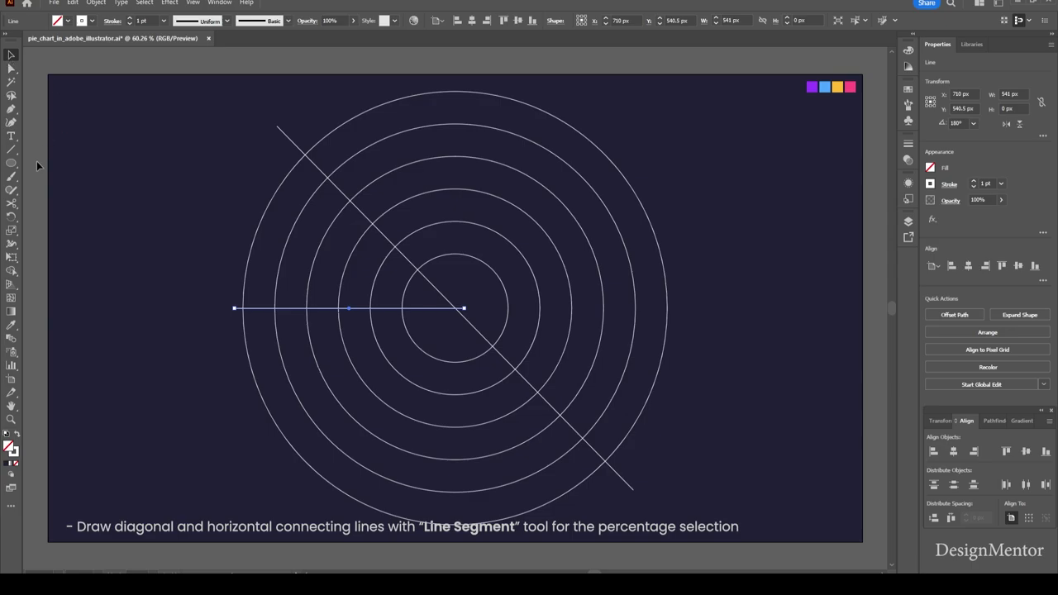
{"action": "left_click", "coordinate": [11, 149]}
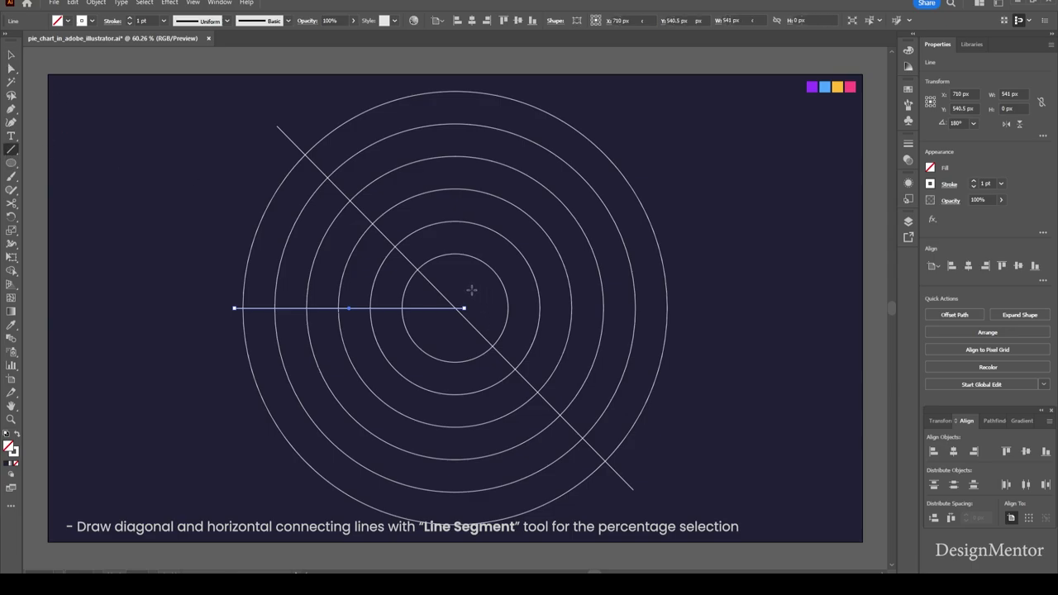
{"action": "key", "text": "v"}
{"action": "left_click", "coordinate": [785, 297]}
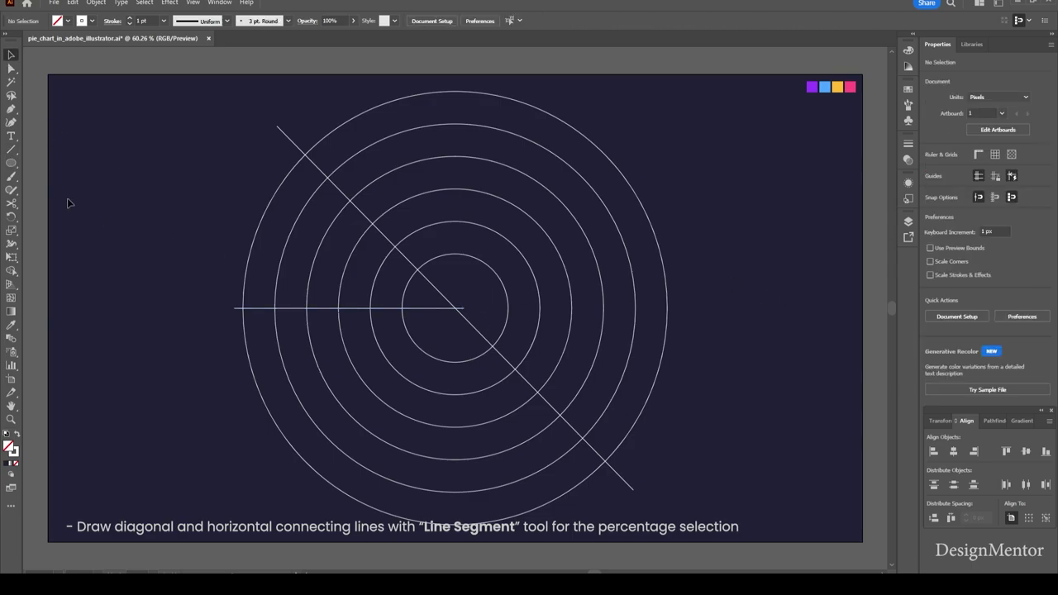
{"action": "left_click", "coordinate": [12, 150]}
{"action": "left_click_drag", "start_coordinate": [456, 308], "coordinate": [302, 484]}
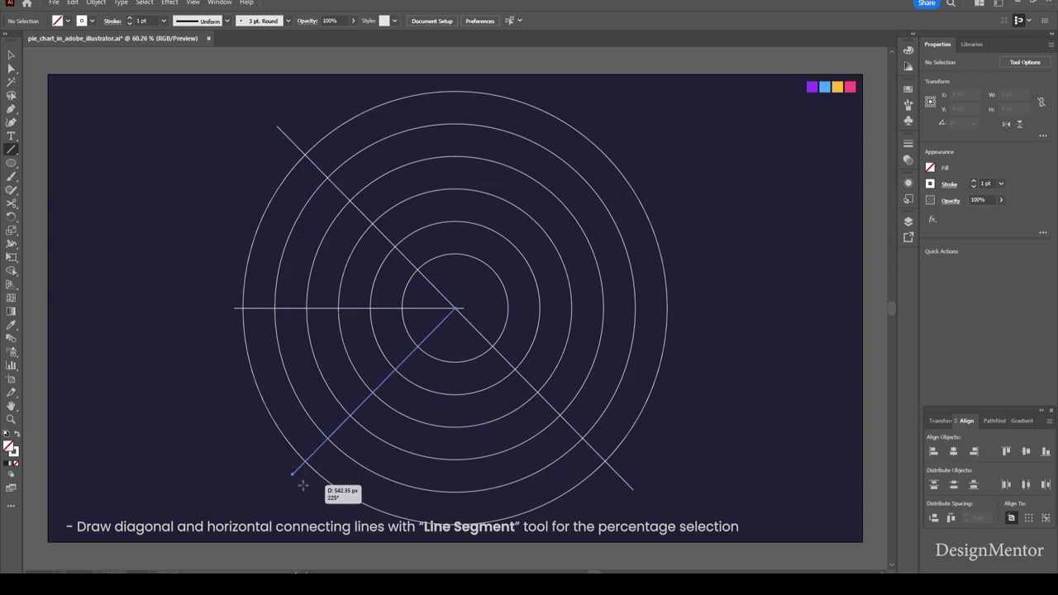
{"action": "left_click_drag", "start_coordinate": [303, 485], "coordinate": [302, 484]}
{"action": "key", "text": "v"}
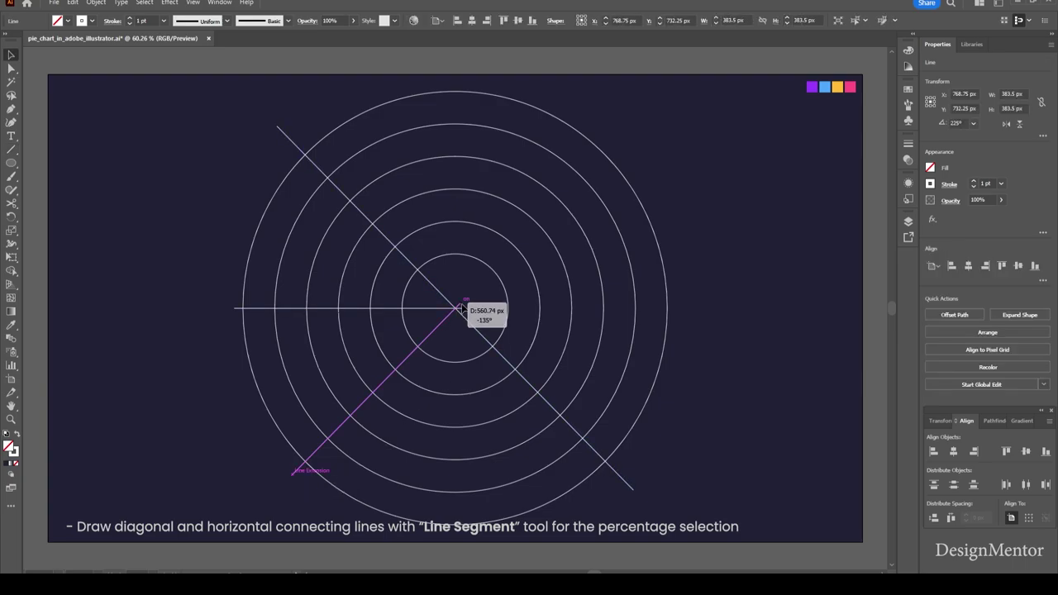
{"action": "left_click", "coordinate": [712, 339]}
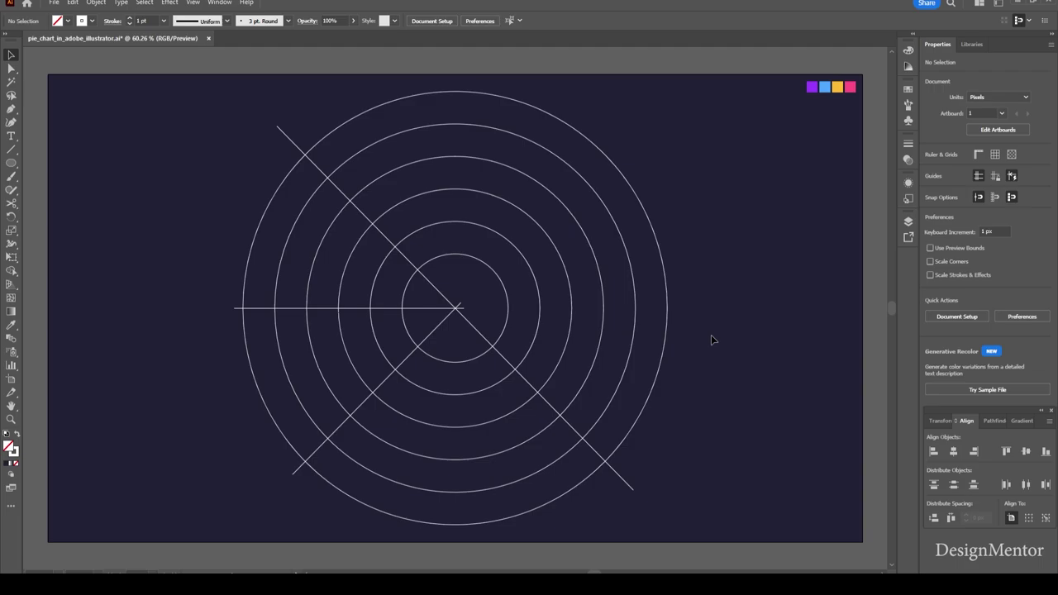
Select everything and merge the right, lower and lower-left ring pieces into wedges with Shape Builder.
{"action": "left_click_drag", "start_coordinate": [233, 102], "coordinate": [671, 500]}
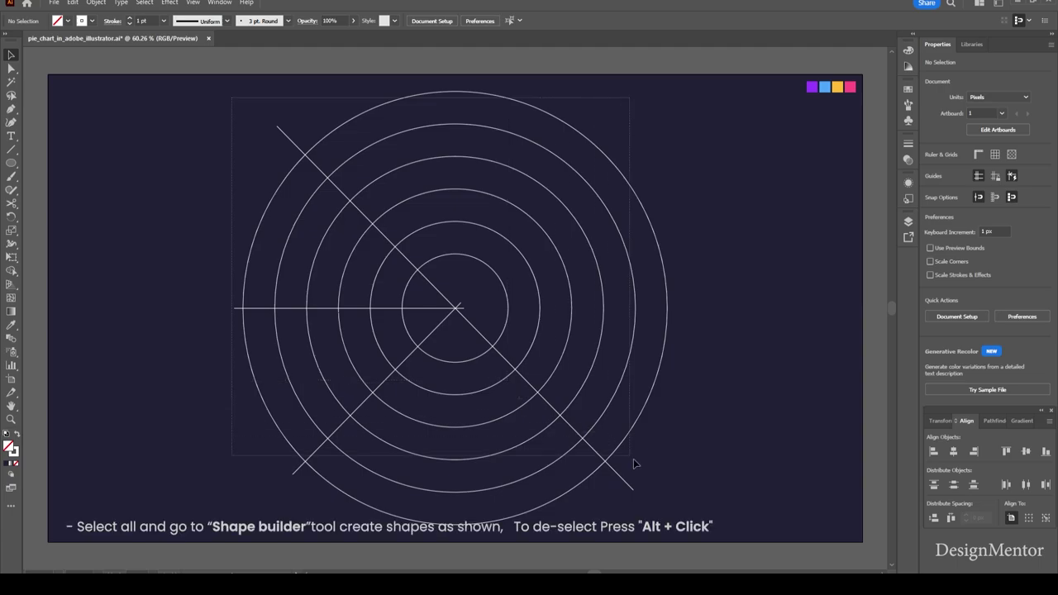
{"action": "left_click", "coordinate": [11, 275]}
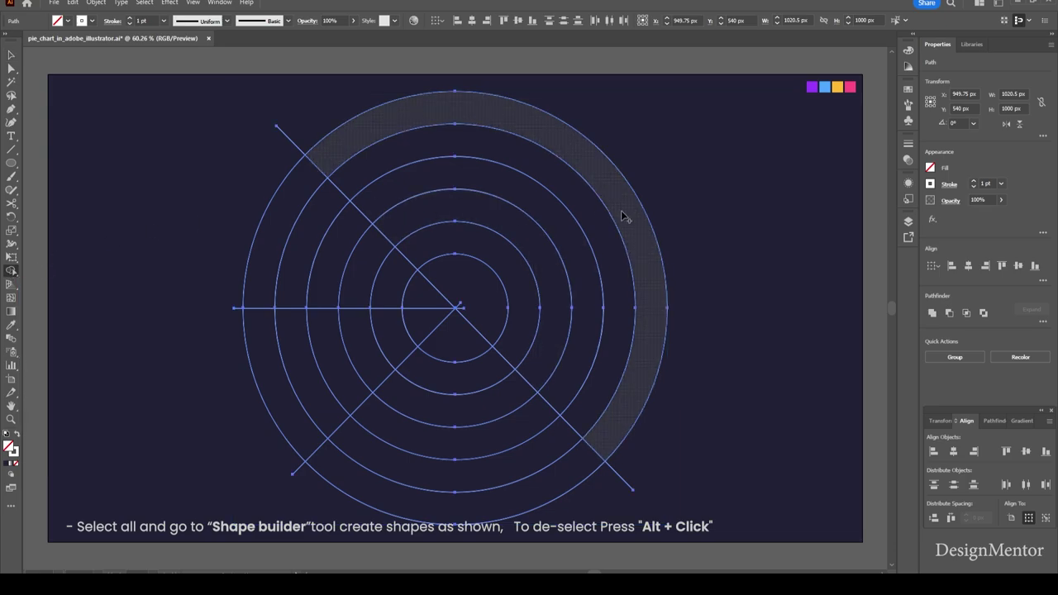
{"action": "left_click_drag", "start_coordinate": [622, 212], "coordinate": [514, 266]}
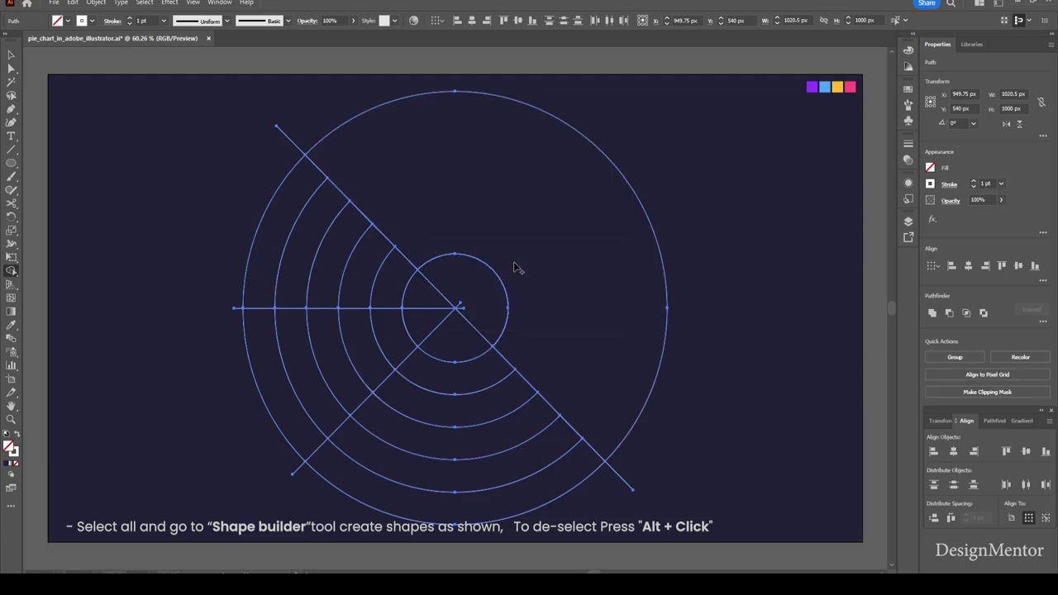
{"action": "left_click_drag", "start_coordinate": [487, 472], "coordinate": [469, 384]}
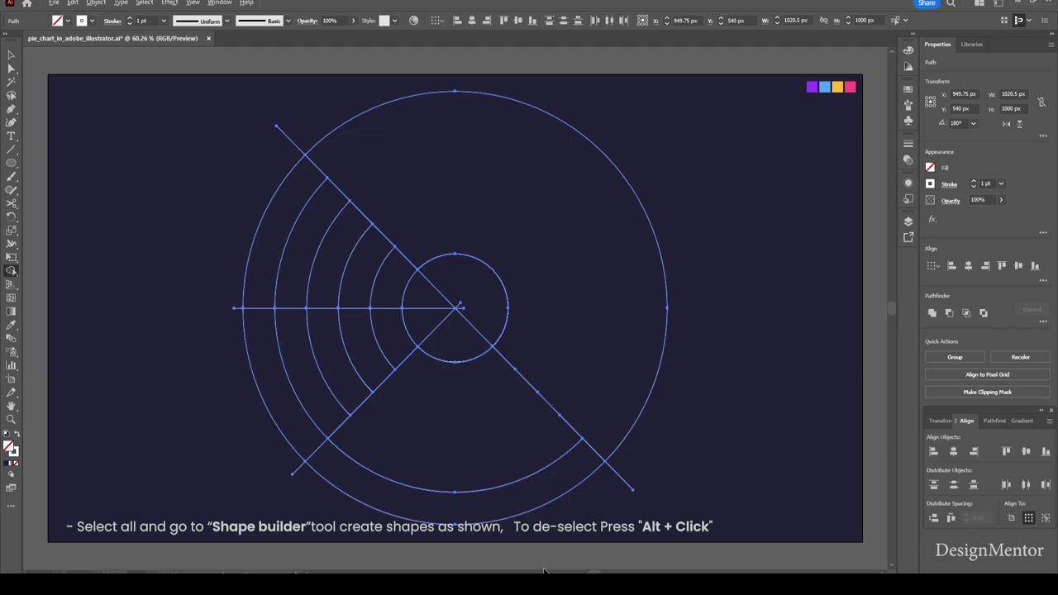
{"action": "left_click", "coordinate": [520, 510], "text": "alt"}
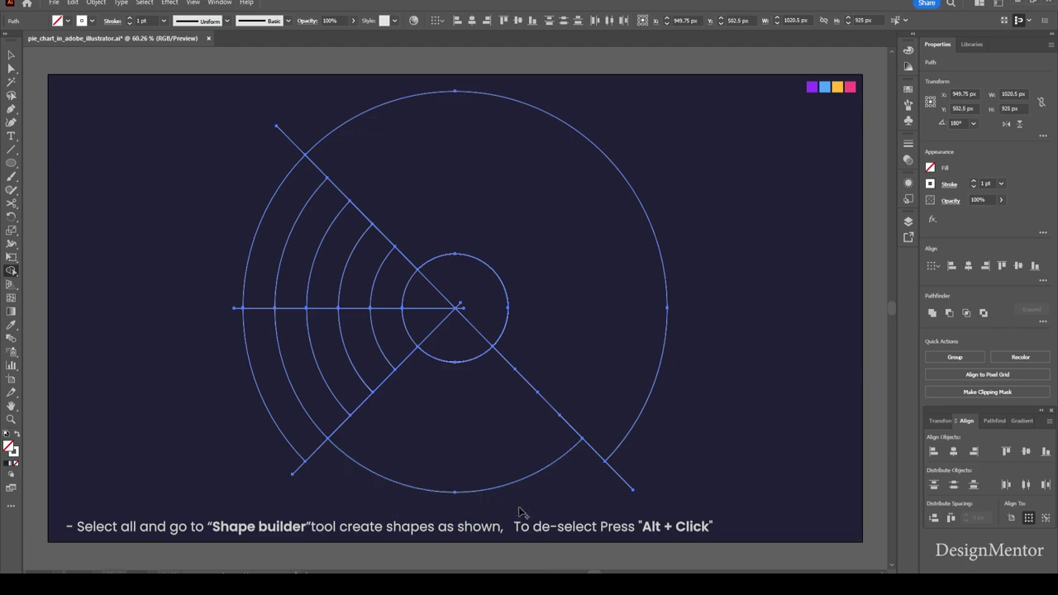
{"action": "left_click_drag", "start_coordinate": [347, 380], "coordinate": [390, 361]}
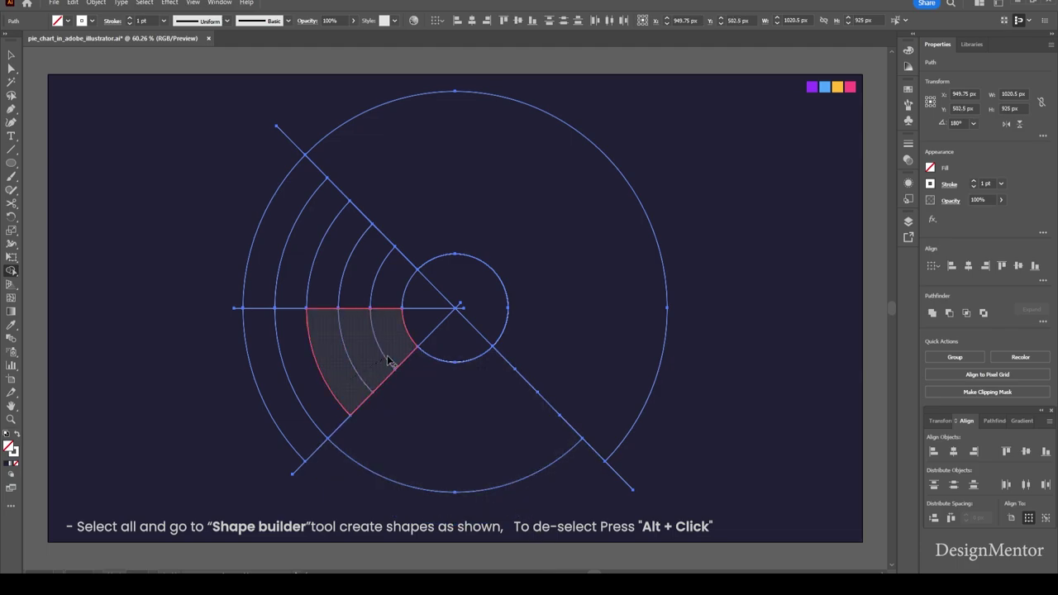
{"action": "left_click_drag", "start_coordinate": [241, 430], "coordinate": [307, 400]}
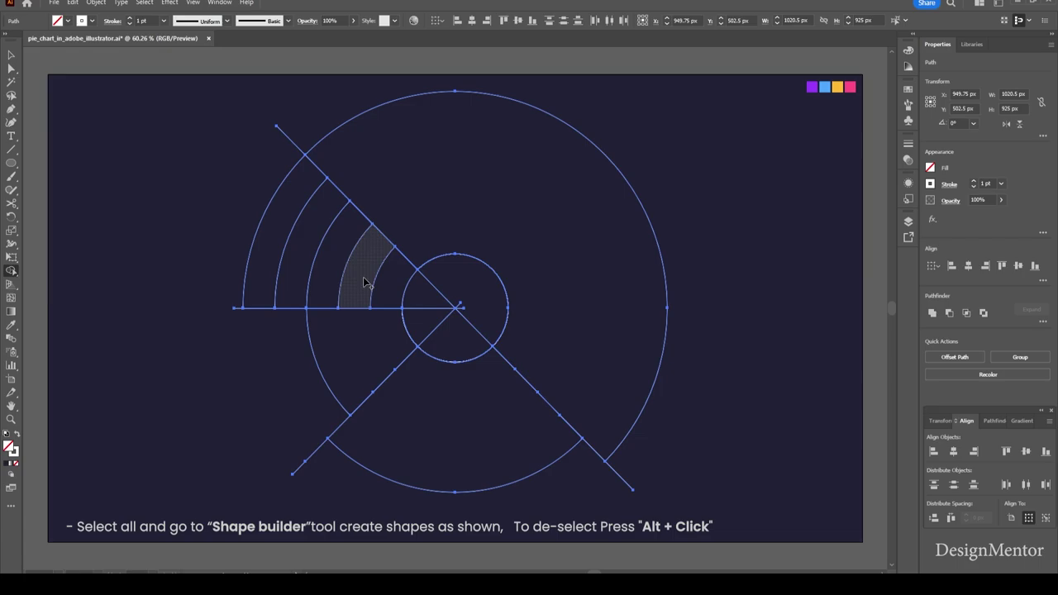
Merge the upper-left wedge pieces, trim its outer arcs, and merge the centre circle.
{"action": "left_click_drag", "start_coordinate": [362, 277], "coordinate": [389, 292]}
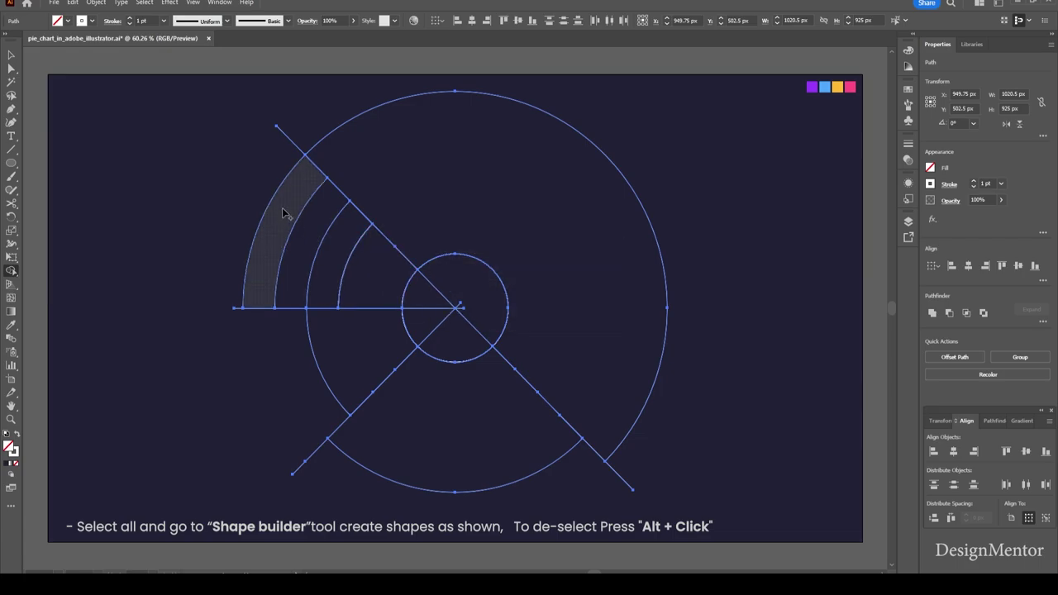
{"action": "left_click_drag", "start_coordinate": [257, 211], "coordinate": [332, 246]}
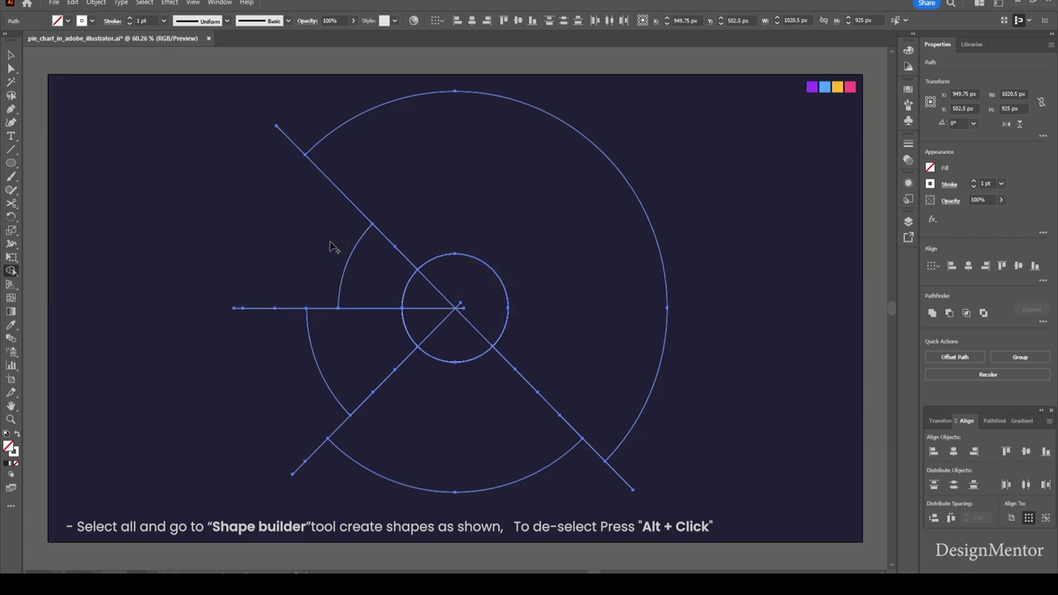
{"action": "left_click_drag", "start_coordinate": [433, 293], "coordinate": [424, 311]}
{"action": "key", "text": "v"}
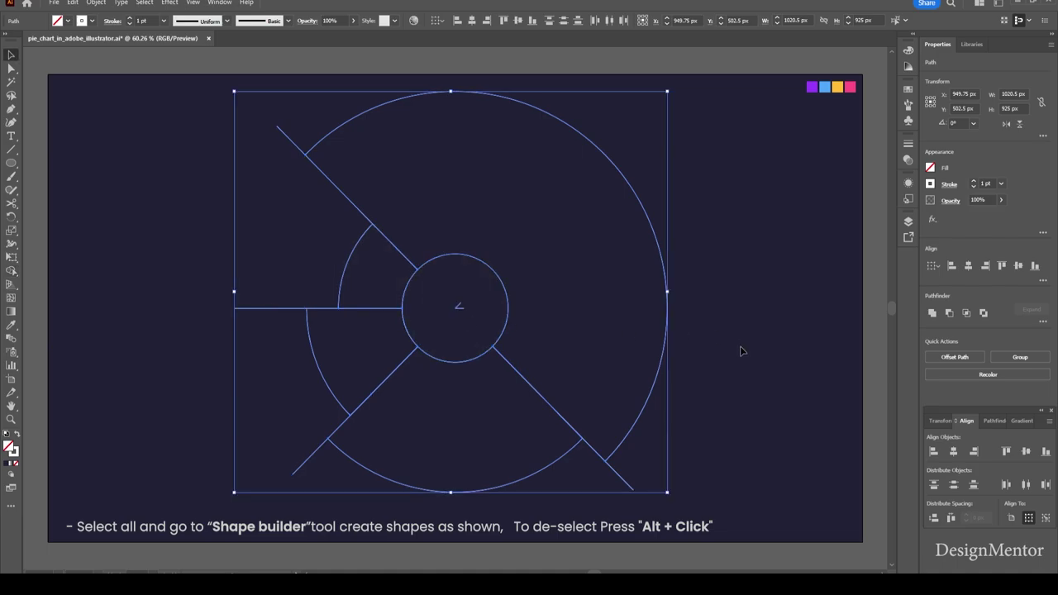
{"action": "left_click", "coordinate": [742, 351]}
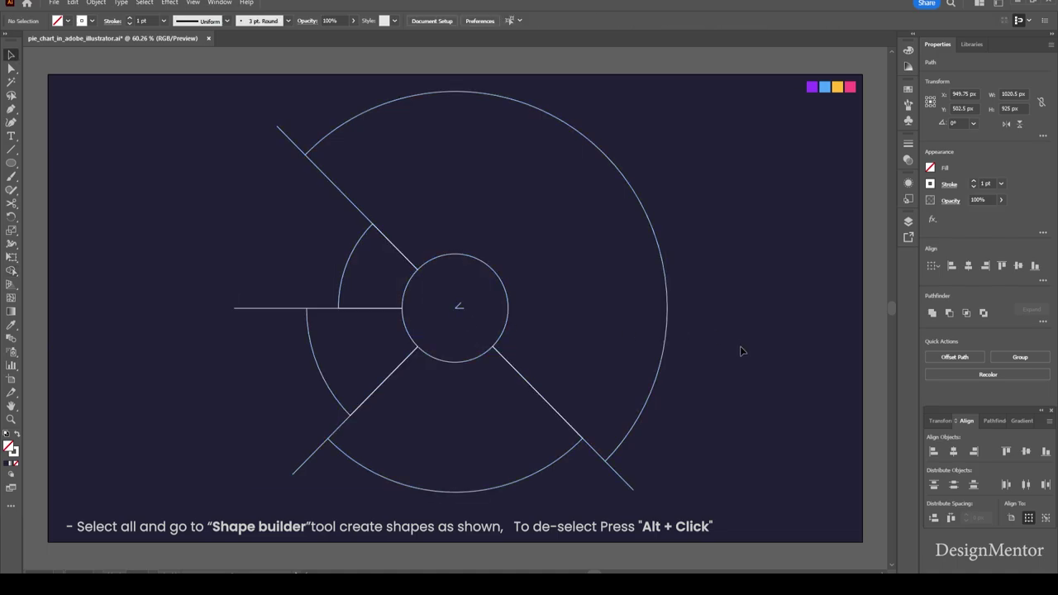
{"action": "left_click", "coordinate": [461, 308]}
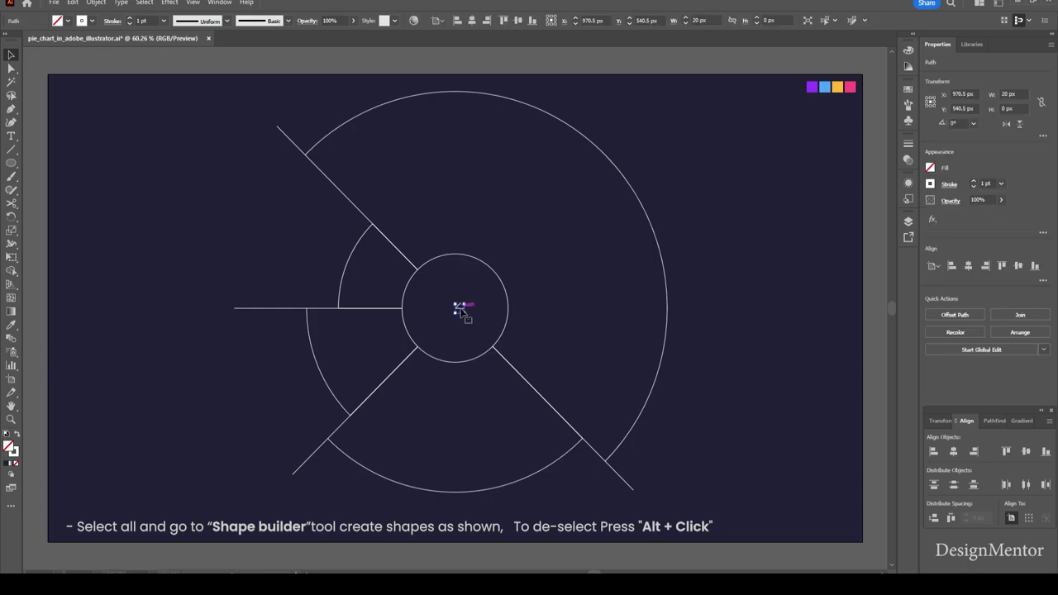
{"action": "left_click", "coordinate": [795, 322]}
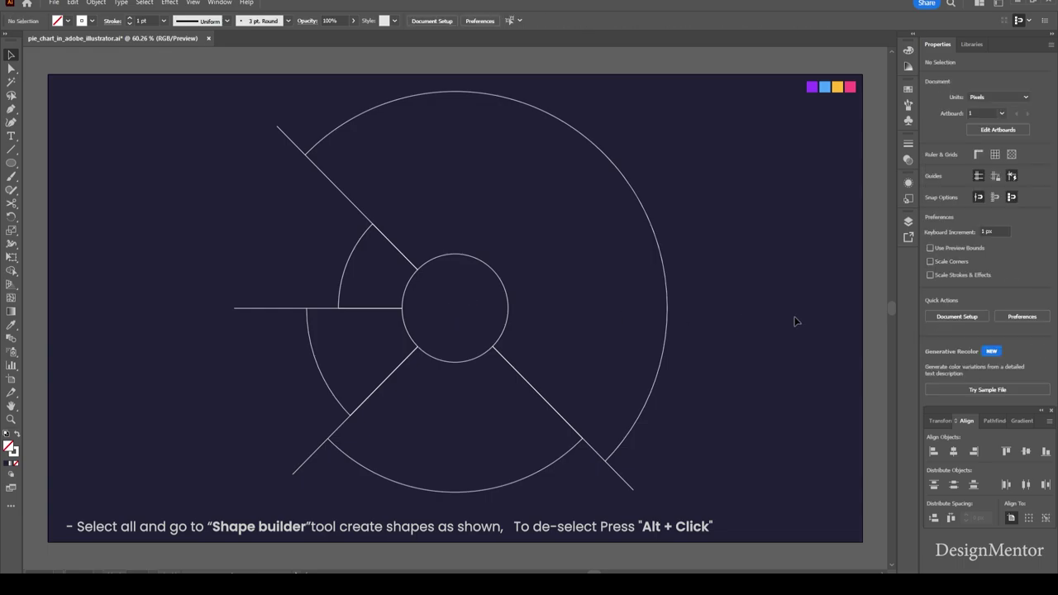
Fill the large outer wedge purple and the lower wedge blue.
{"action": "left_click", "coordinate": [616, 168]}
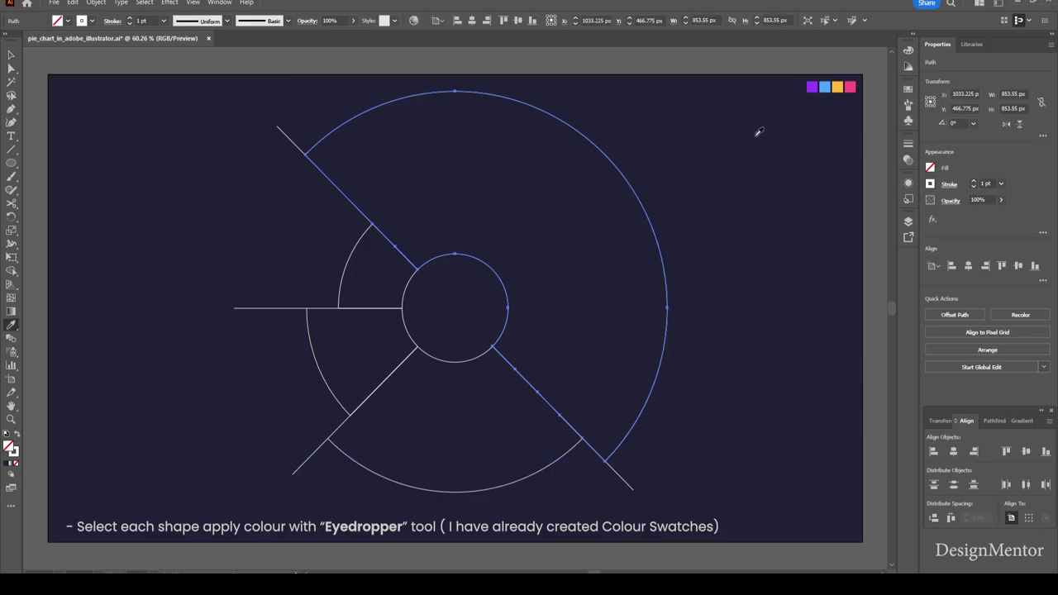
{"action": "left_click", "coordinate": [812, 87]}
{"action": "key", "text": "v"}
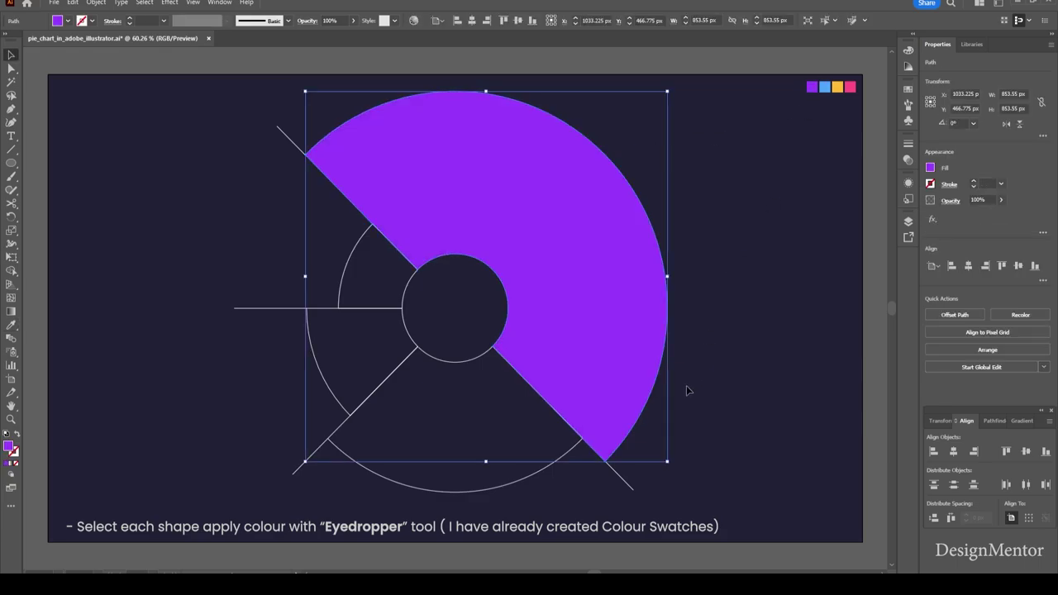
{"action": "left_click", "coordinate": [704, 387]}
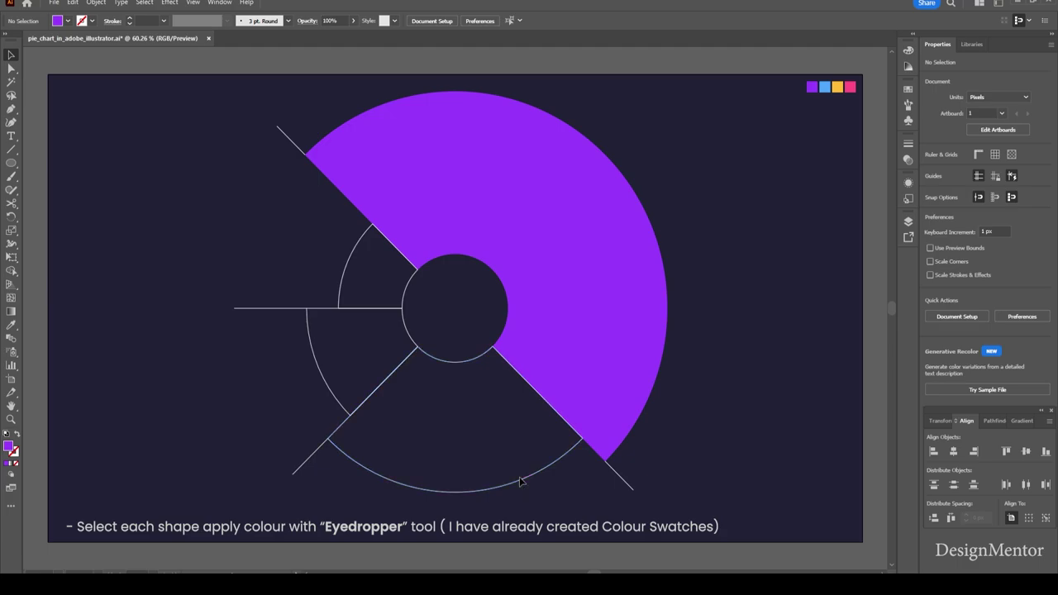
{"action": "key", "text": "i"}
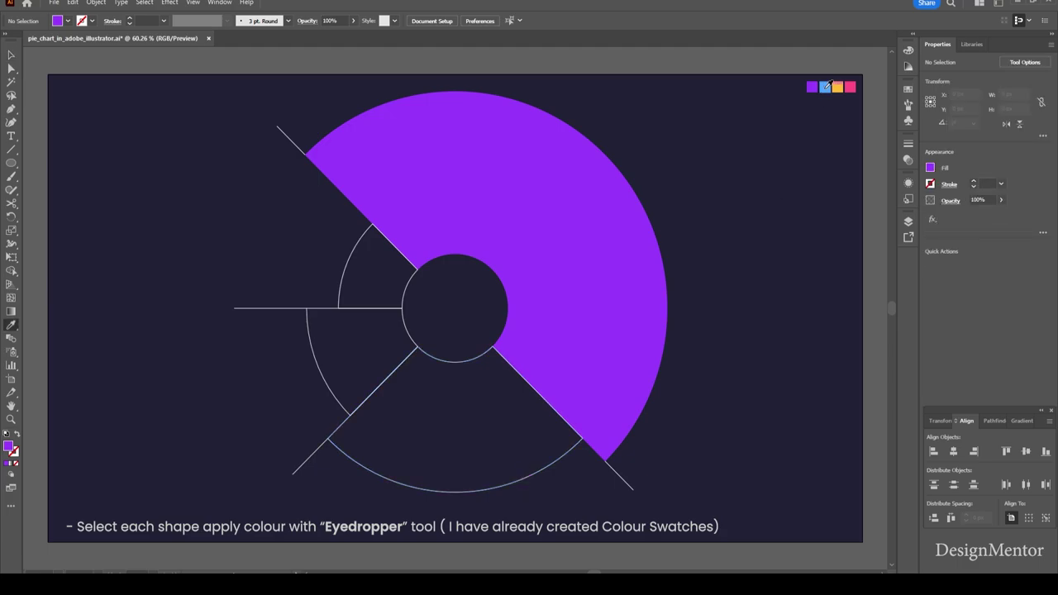
{"action": "left_click", "coordinate": [825, 88]}
{"action": "key", "text": "v"}
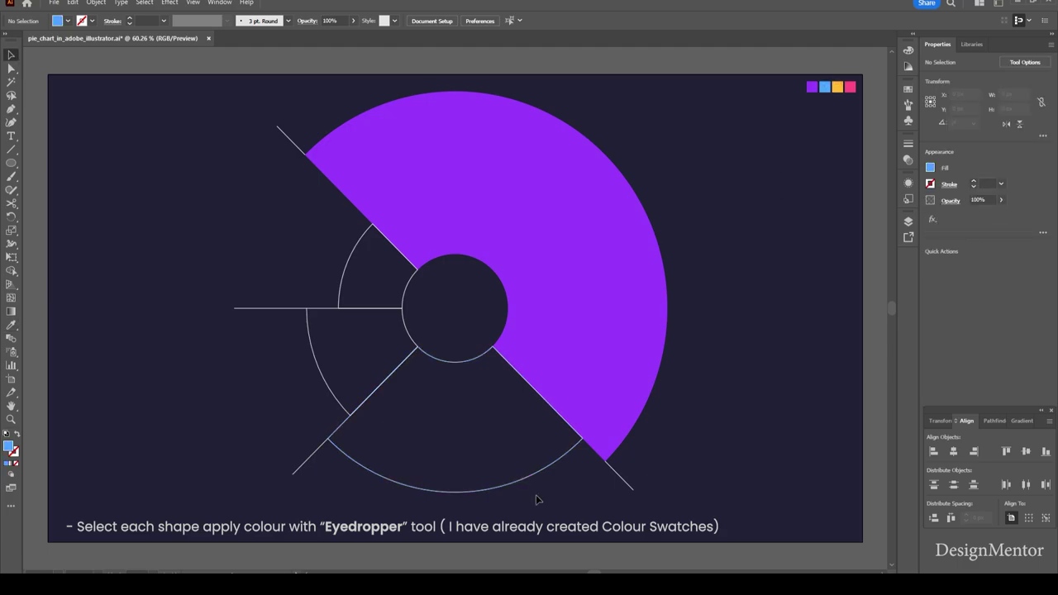
{"action": "left_click", "coordinate": [523, 488]}
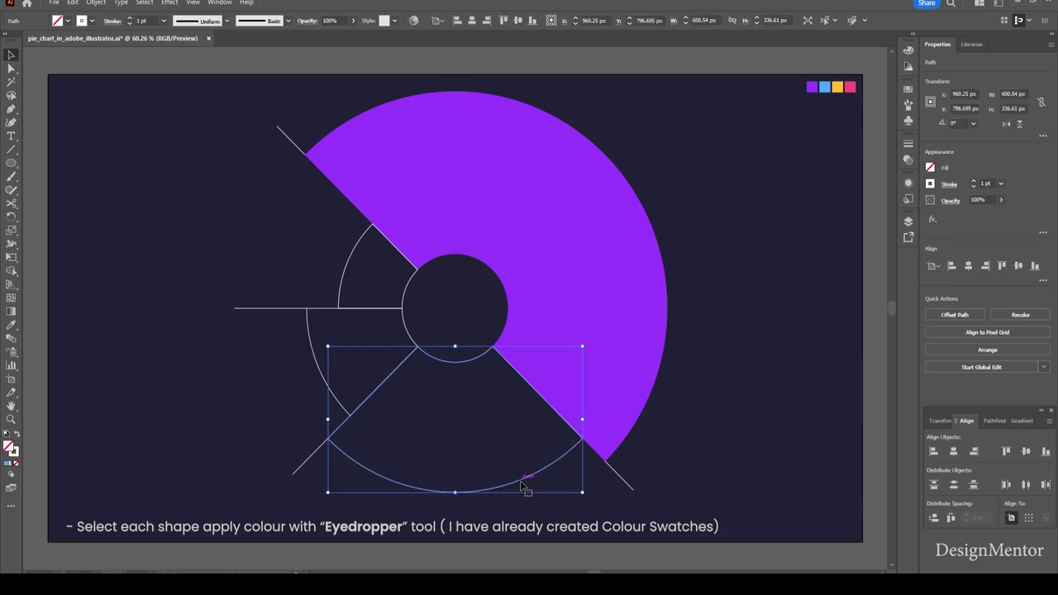
{"action": "key", "text": "i"}
{"action": "left_click", "coordinate": [825, 87]}
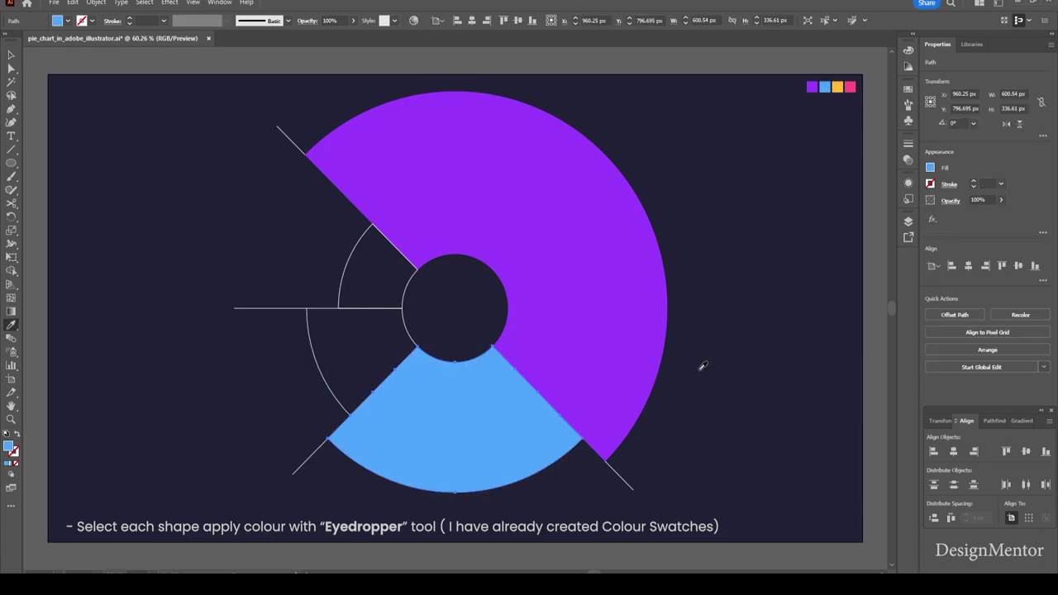
{"action": "key", "text": "v"}
{"action": "left_click", "coordinate": [699, 429]}
Fill the lower-left wedge yellow and the small upper-left wedge pink.
{"action": "left_click", "coordinate": [337, 378]}
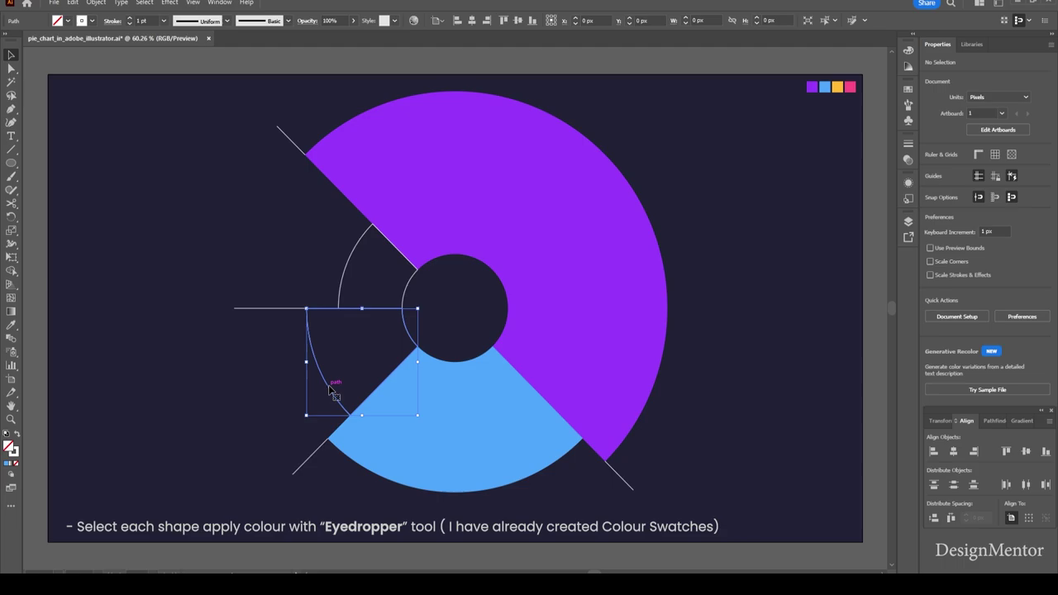
{"action": "key", "text": "i"}
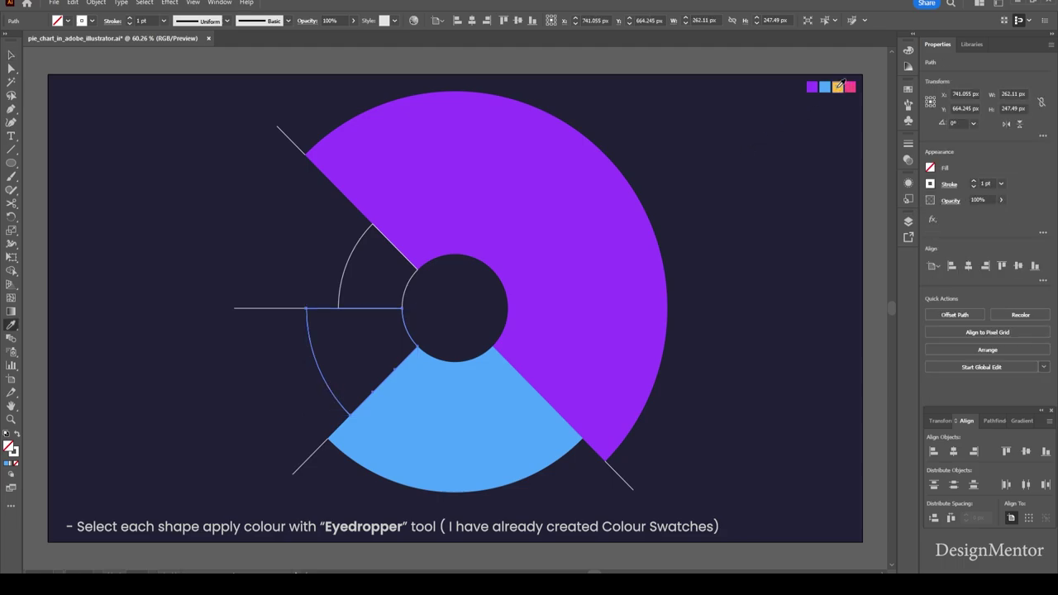
{"action": "left_click", "coordinate": [837, 87]}
{"action": "key", "text": "v"}
{"action": "left_click", "coordinate": [699, 385]}
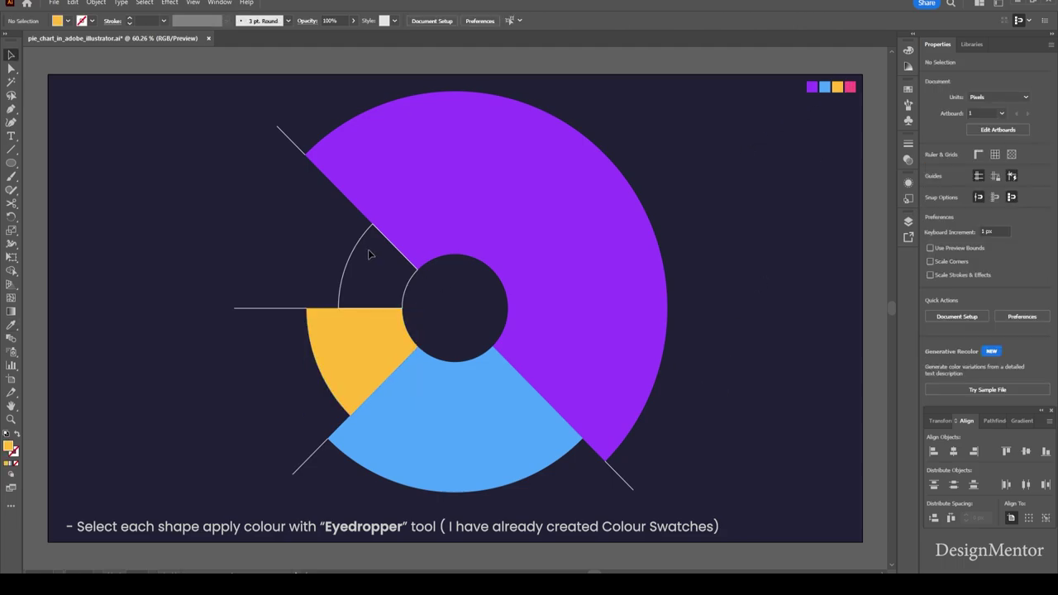
{"action": "left_click", "coordinate": [357, 256]}
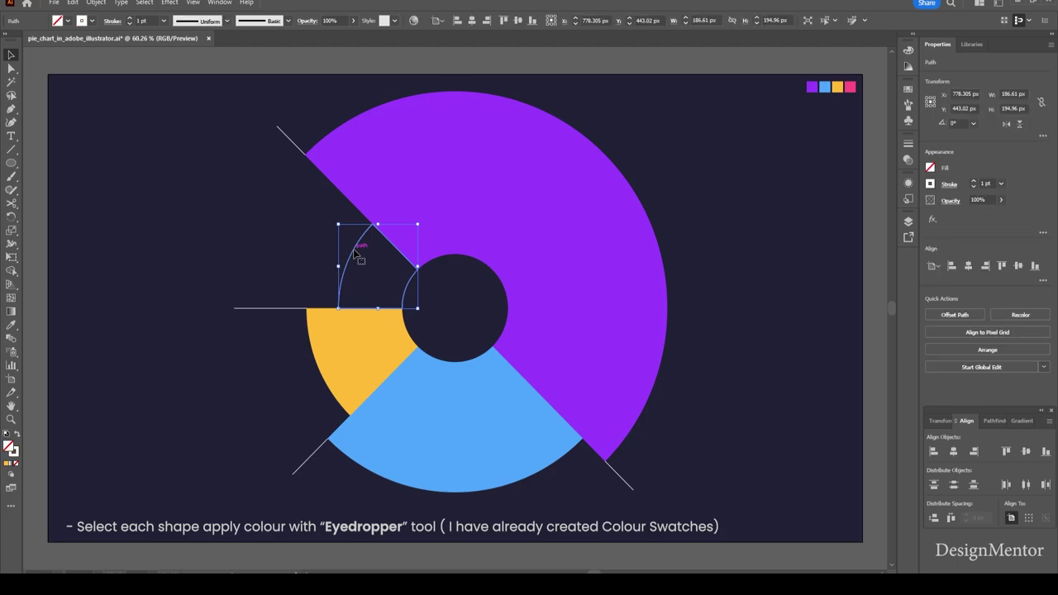
{"action": "key", "text": "i"}
{"action": "left_click", "coordinate": [850, 86]}
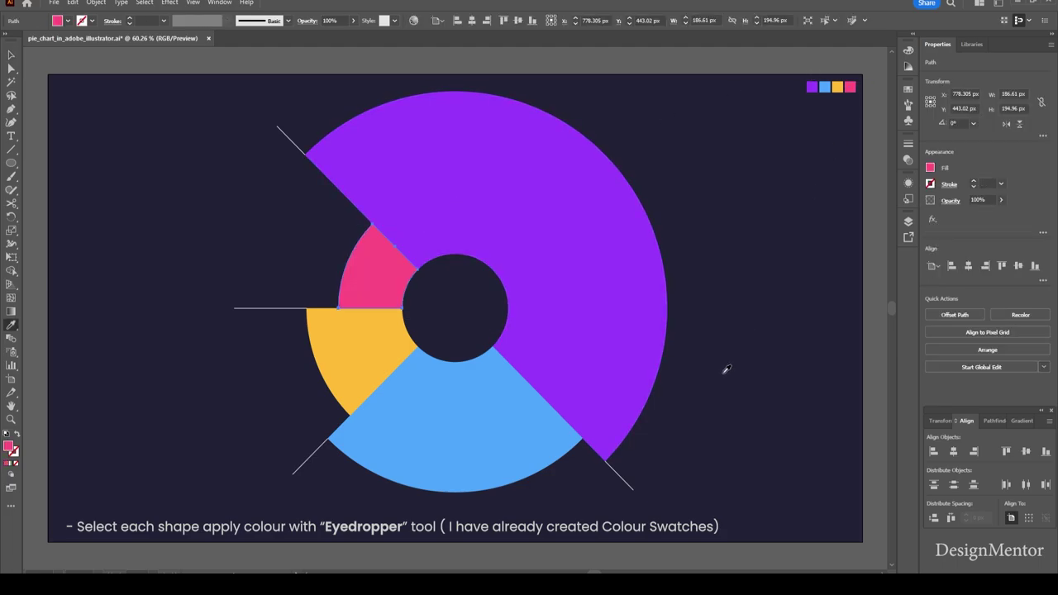
{"action": "key", "text": "v"}
{"action": "left_click", "coordinate": [756, 372]}
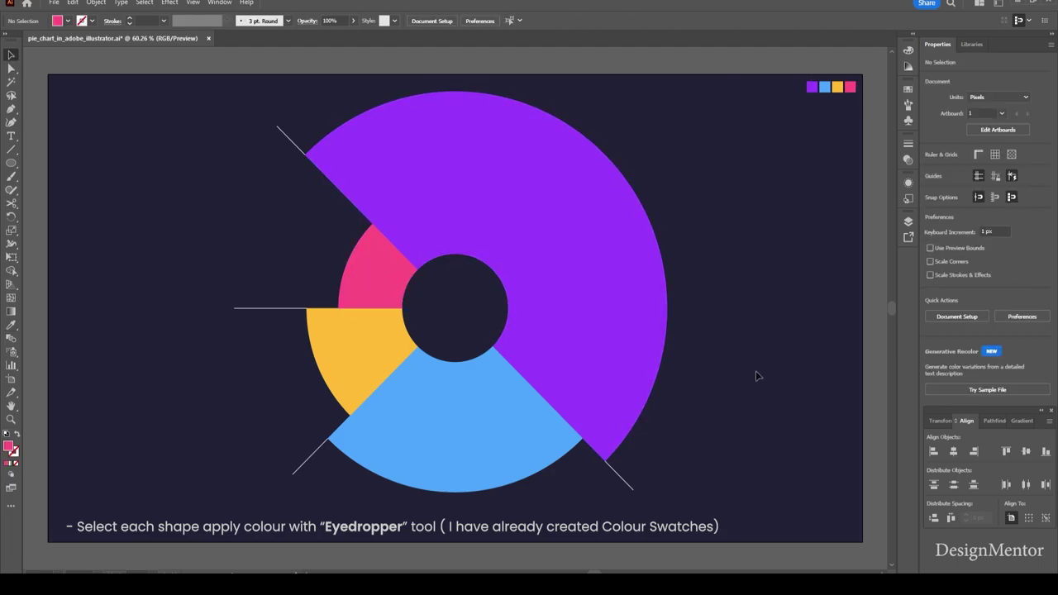
Delete the four stray line pieces at top-left, left, lower-left and lower-right.
{"action": "left_click", "coordinate": [294, 144]}
{"action": "key", "text": "Delete"}
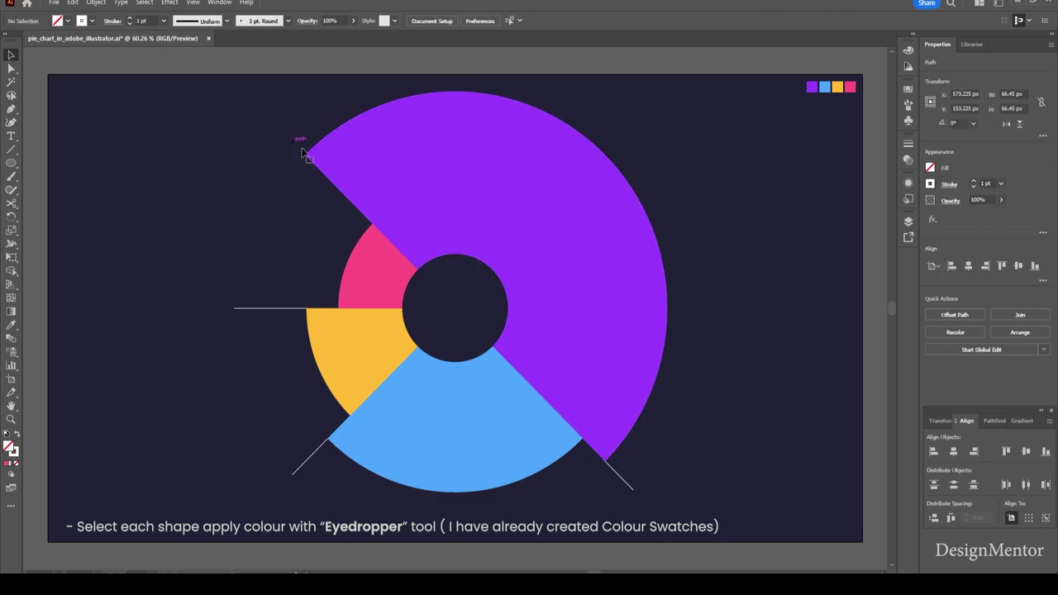
{"action": "left_click", "coordinate": [281, 309]}
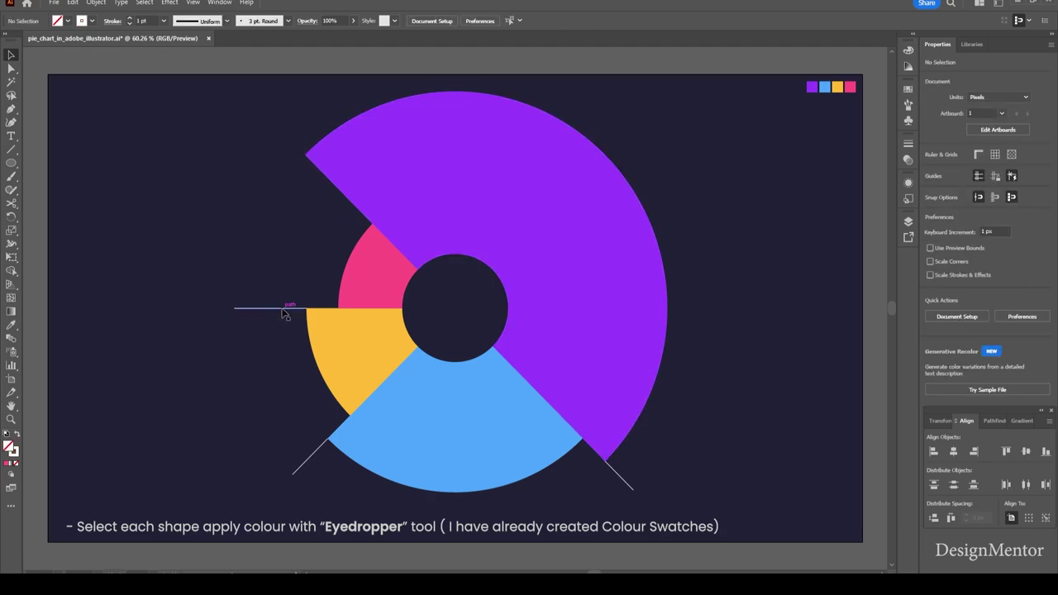
{"action": "key", "text": "Delete"}
{"action": "left_click", "coordinate": [311, 459]}
{"action": "key", "text": "Delete"}
{"action": "left_click", "coordinate": [624, 481]}
{"action": "key", "text": "Delete"}
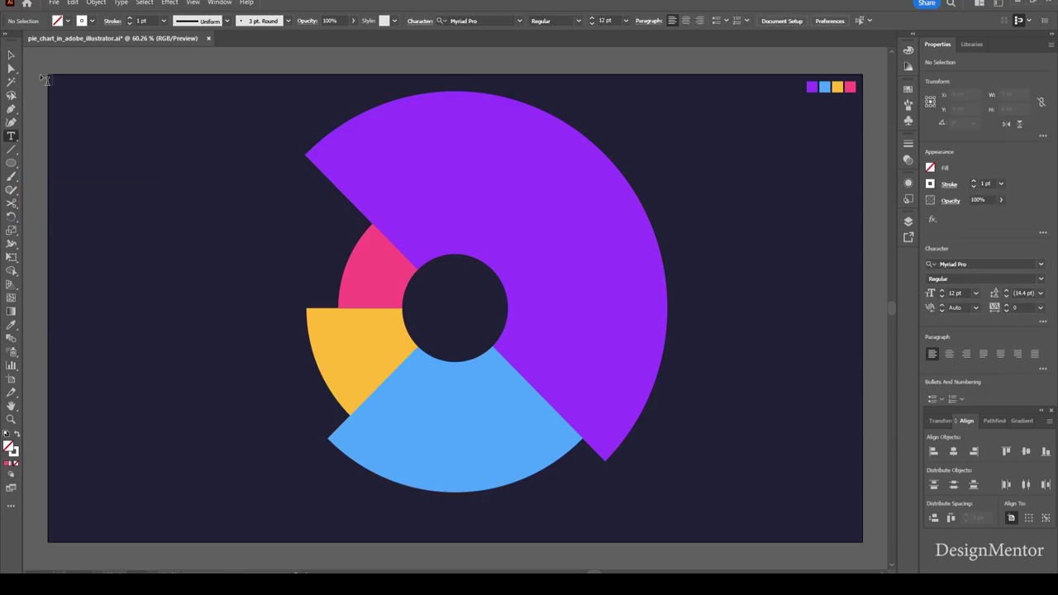
Set the text fill colour to white and the font size to 40 pt.
{"action": "left_click", "coordinate": [68, 20]}
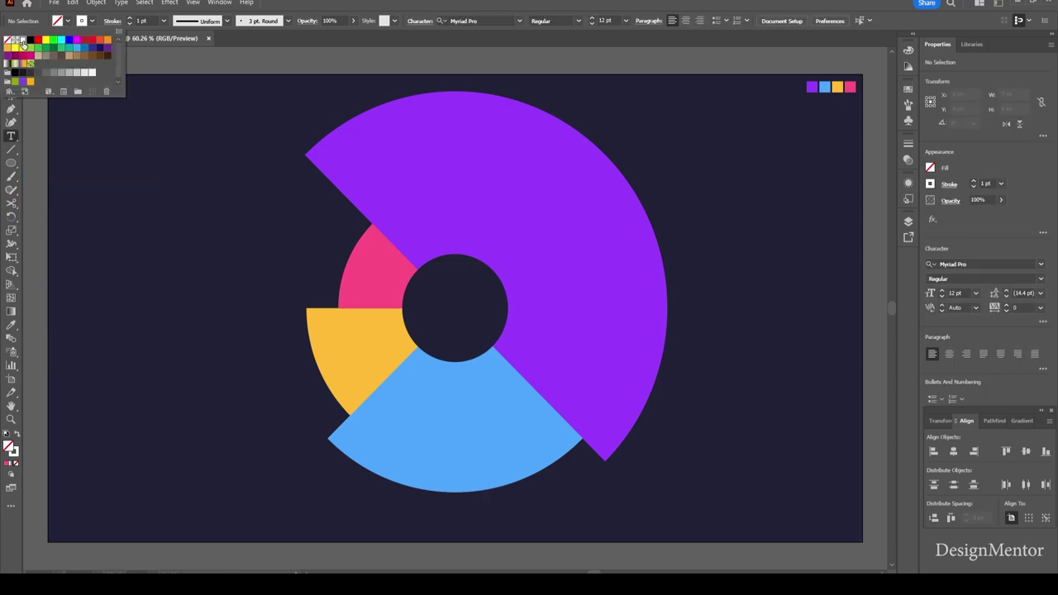
{"action": "left_click", "coordinate": [23, 40]}
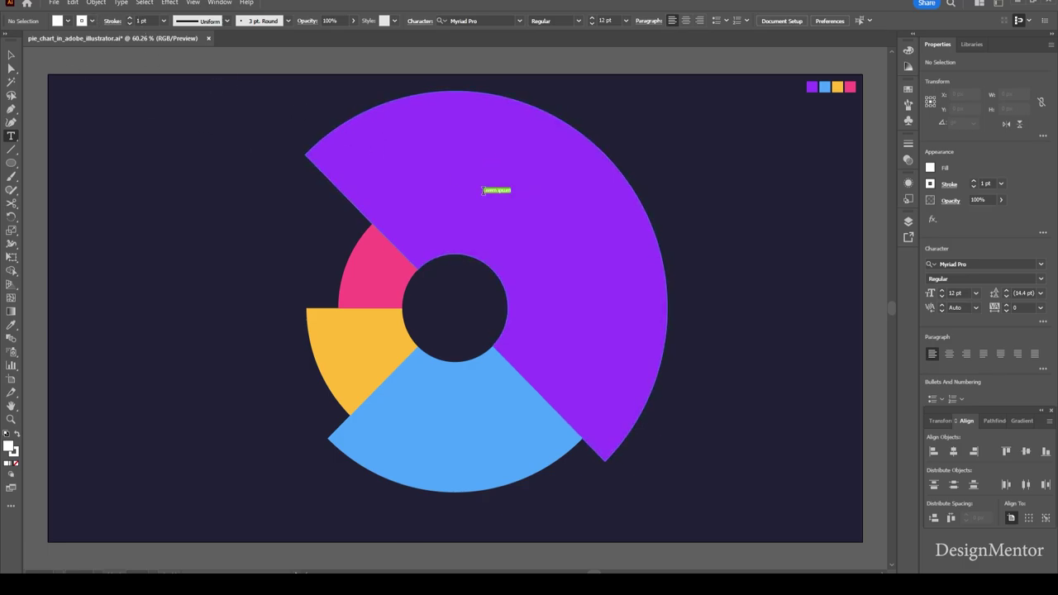
{"action": "left_click", "coordinate": [68, 21]}
{"action": "left_click", "coordinate": [22, 45]}
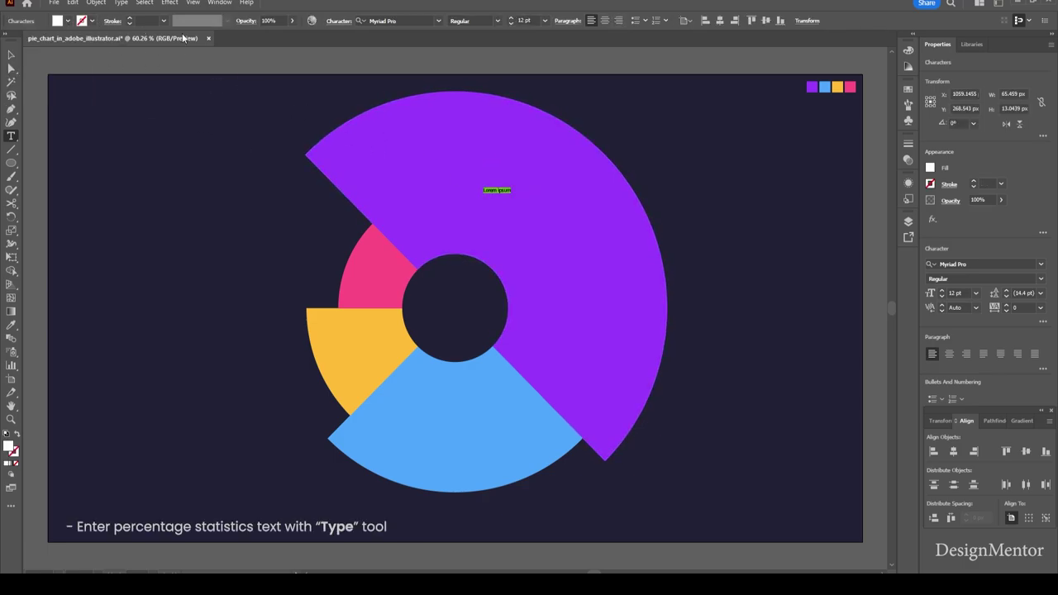
{"action": "double_click", "coordinate": [964, 293]}
{"action": "type", "text": "40"}
{"action": "key", "text": "Return"}
Type a '50%' label in Ubuntu Medium at 50 pt and move it onto the purple wedge.
{"action": "left_click", "coordinate": [971, 263]}
{"action": "type", "text": "ubun"}
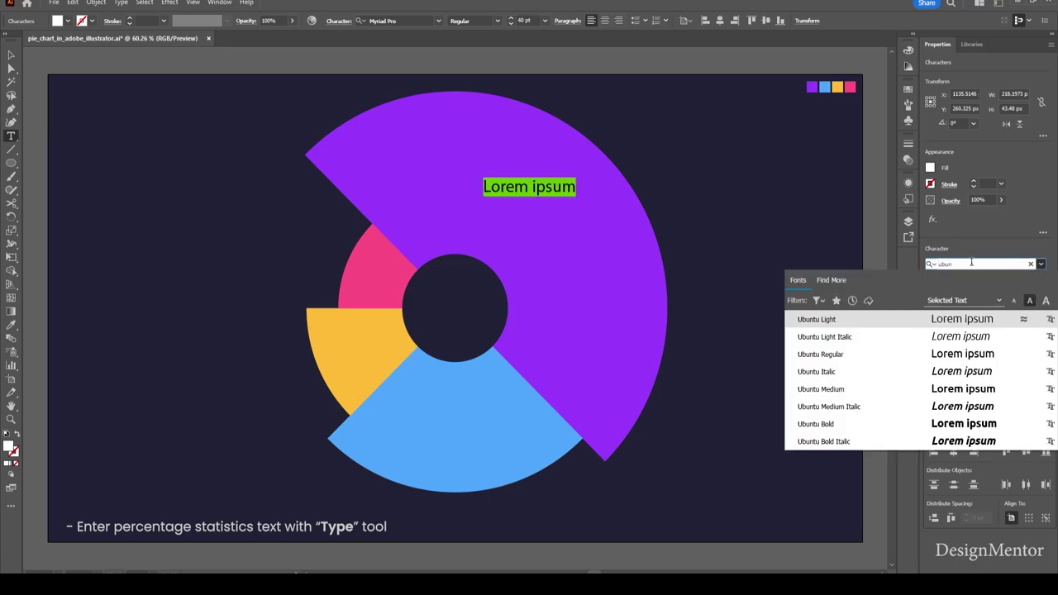
{"action": "left_click", "coordinate": [822, 389]}
{"action": "type", "text": "50"}
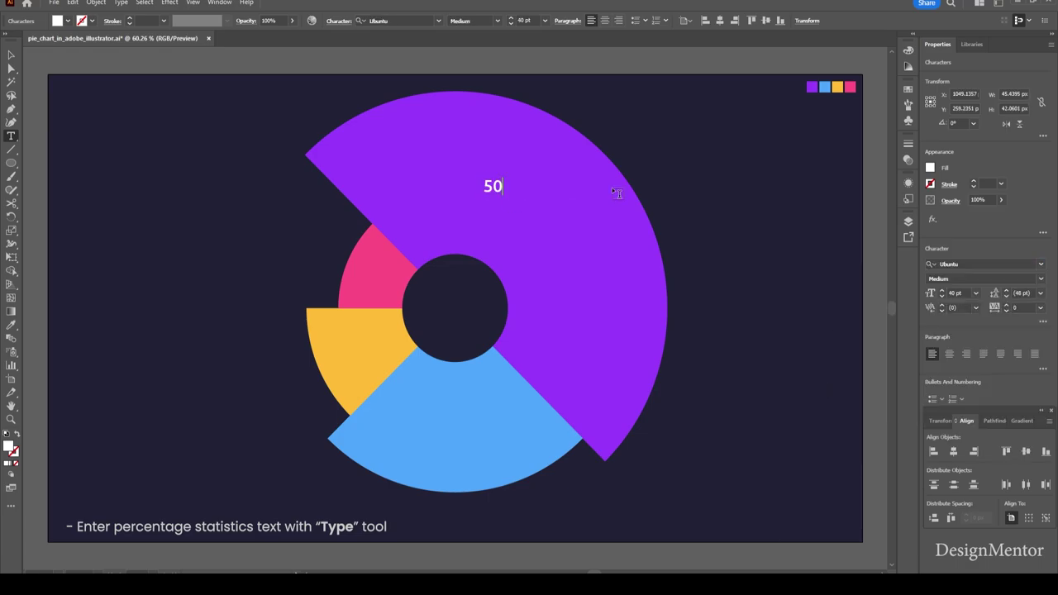
{"action": "type", "text": "%"}
{"action": "key", "text": "ctrl+a"}
{"action": "double_click", "coordinate": [956, 293]}
{"action": "type", "text": "50"}
{"action": "key", "text": "Return"}
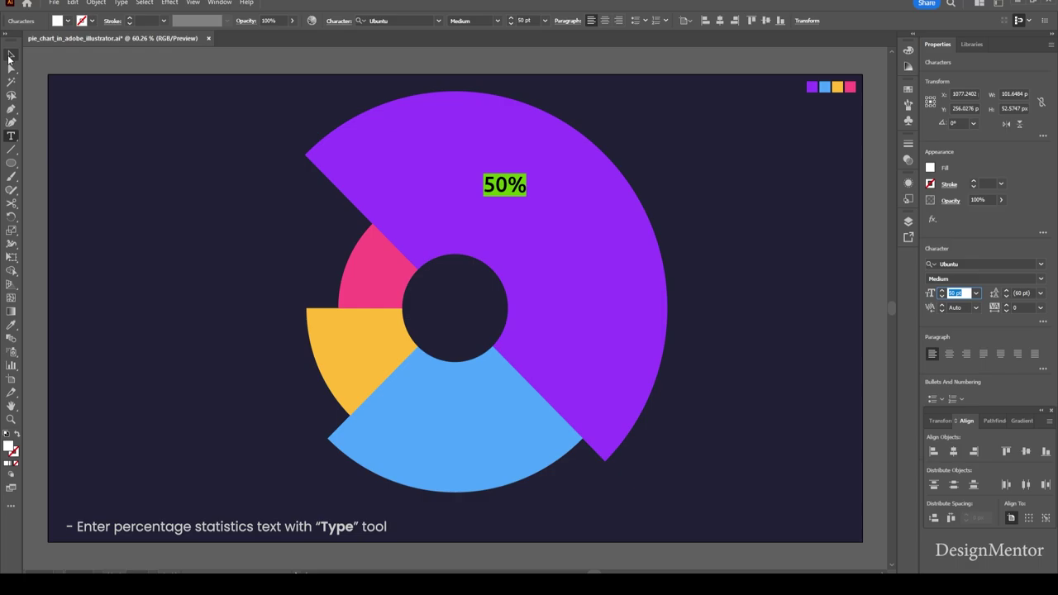
{"action": "left_click", "coordinate": [10, 56]}
{"action": "left_click_drag", "start_coordinate": [502, 191], "coordinate": [543, 232]}
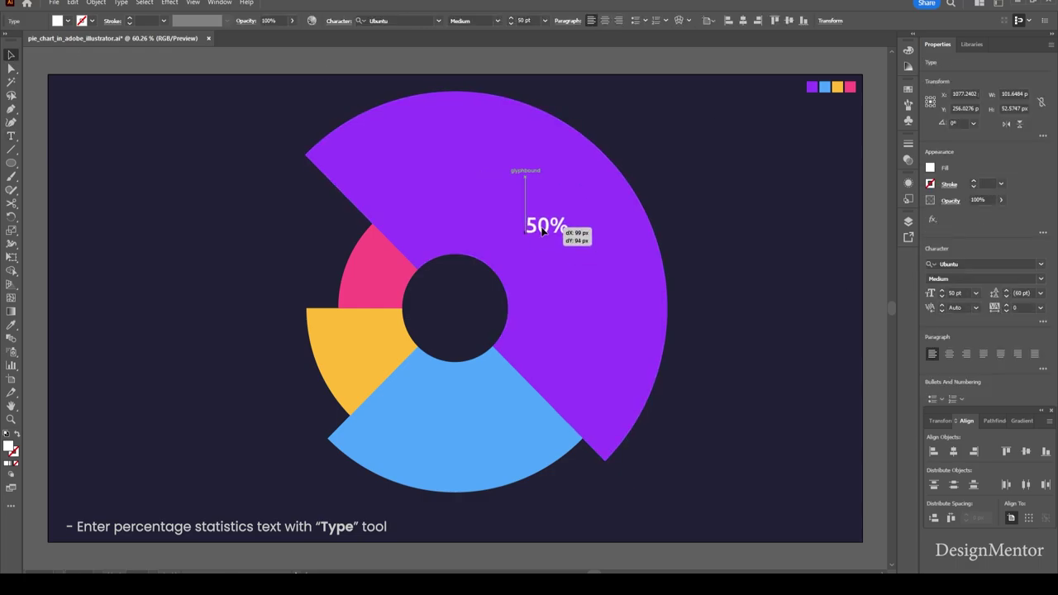
Copy the 50% label, paste it in back, move it onto the blue wedge and change it to 25%.
{"action": "left_click_drag", "start_coordinate": [543, 232], "coordinate": [558, 248]}
{"action": "key", "text": "ctrl+shift+a"}
{"action": "left_click", "coordinate": [559, 247]}
{"action": "left_click", "coordinate": [96, 3]}
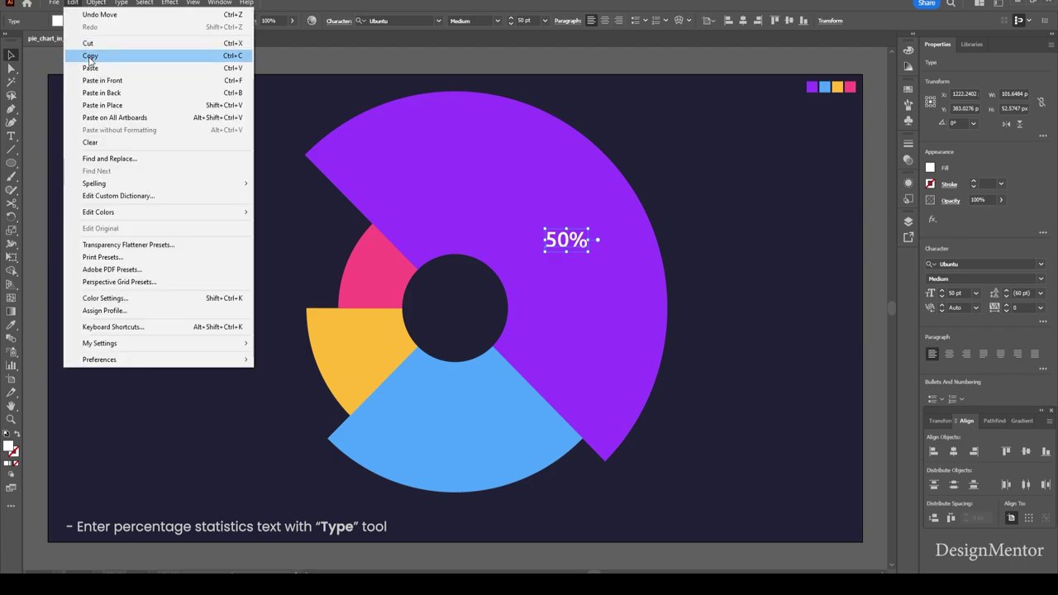
{"action": "left_click", "coordinate": [90, 55]}
{"action": "left_click", "coordinate": [73, 2]}
{"action": "left_click", "coordinate": [119, 92]}
{"action": "left_click_drag", "start_coordinate": [566, 240], "coordinate": [452, 423]}
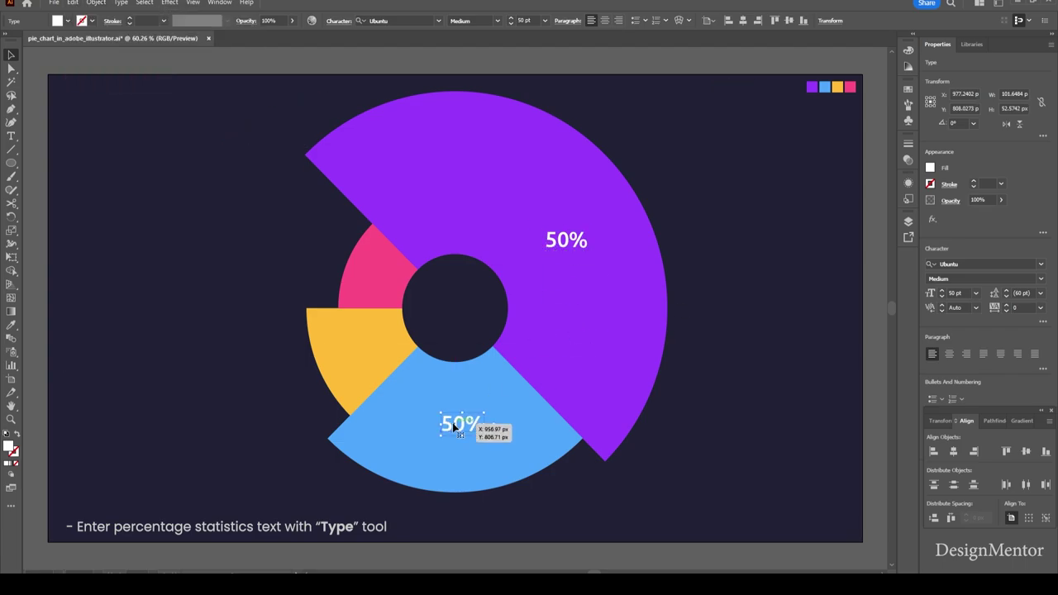
{"action": "key", "text": "t"}
{"action": "double_click", "coordinate": [452, 423]}
{"action": "type", "text": "25"}
{"action": "key", "text": "Escape"}
Paste a copy of the 25% label in front, move it into the yellow wedge and change it to 20%.
{"action": "left_click", "coordinate": [73, 2]}
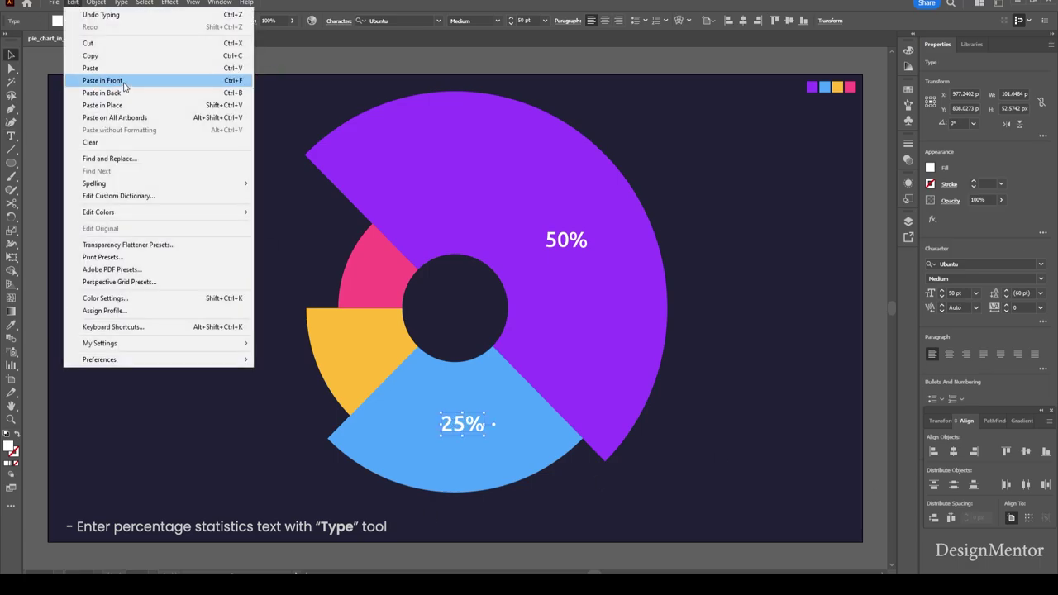
{"action": "left_click", "coordinate": [102, 80]}
{"action": "left_click_drag", "start_coordinate": [459, 425], "coordinate": [357, 354]}
{"action": "key", "text": "t"}
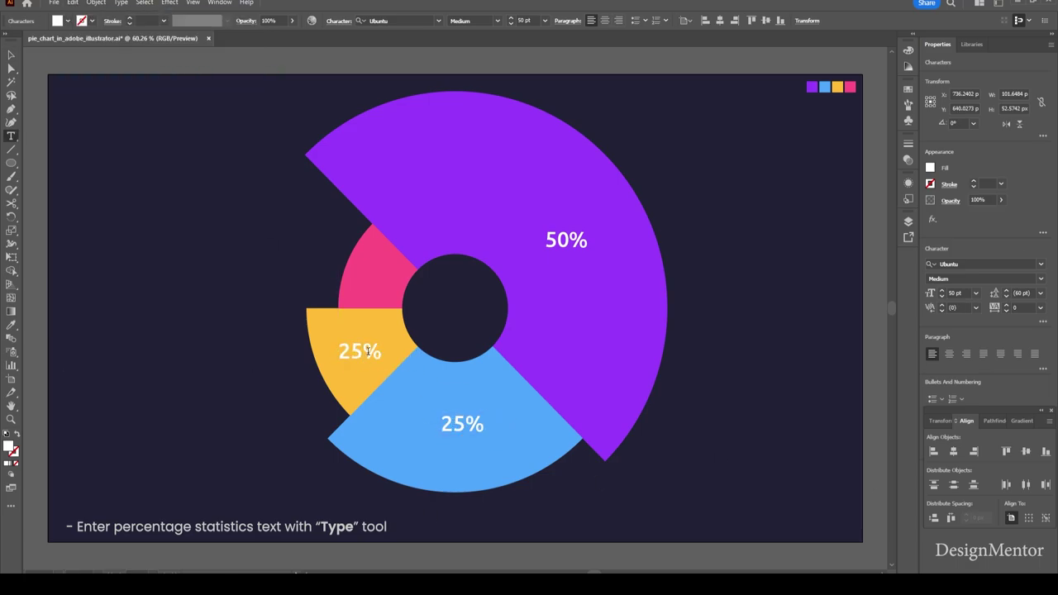
{"action": "double_click", "coordinate": [369, 351]}
{"action": "type", "text": "20"}
{"action": "left_click", "coordinate": [12, 55]}
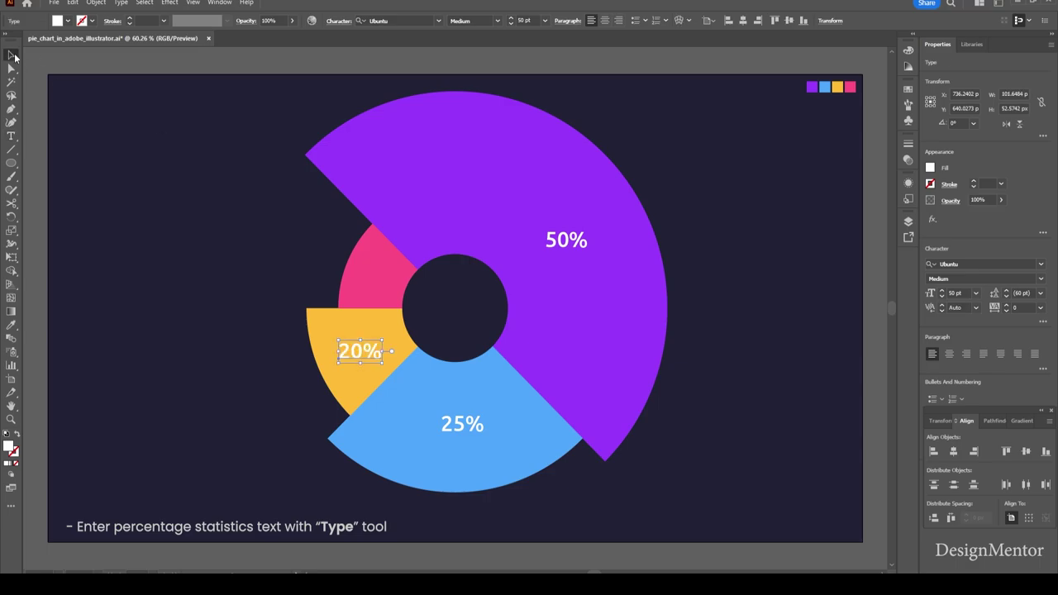
Duplicate the 20% label into the pink wedge and change it to 5%.
{"action": "left_click", "coordinate": [682, 313]}
{"action": "left_click", "coordinate": [363, 354]}
{"action": "left_click_drag", "start_coordinate": [363, 353], "coordinate": [387, 281]}
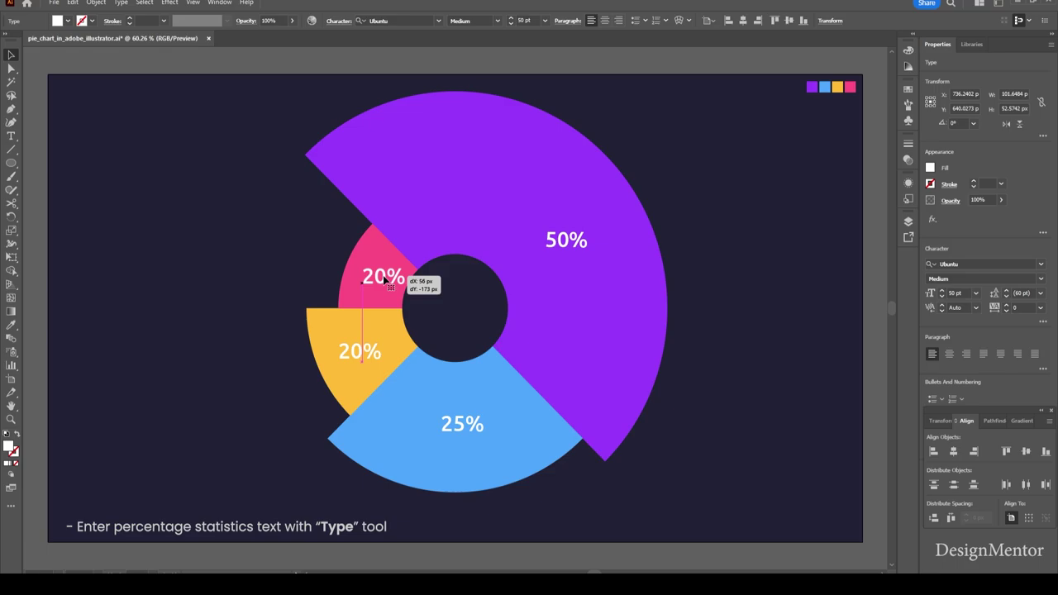
{"action": "key", "text": "t"}
{"action": "left_click", "coordinate": [373, 276]}
{"action": "double_click", "coordinate": [376, 276]}
{"action": "type", "text": "5"}
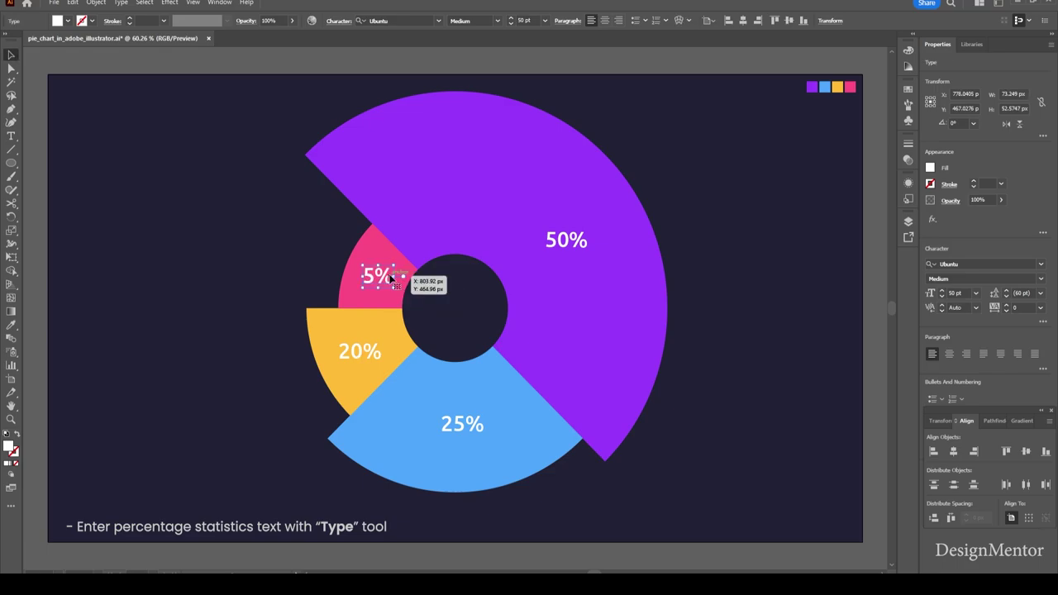
{"action": "left_click_drag", "start_coordinate": [570, 240], "coordinate": [588, 239]}
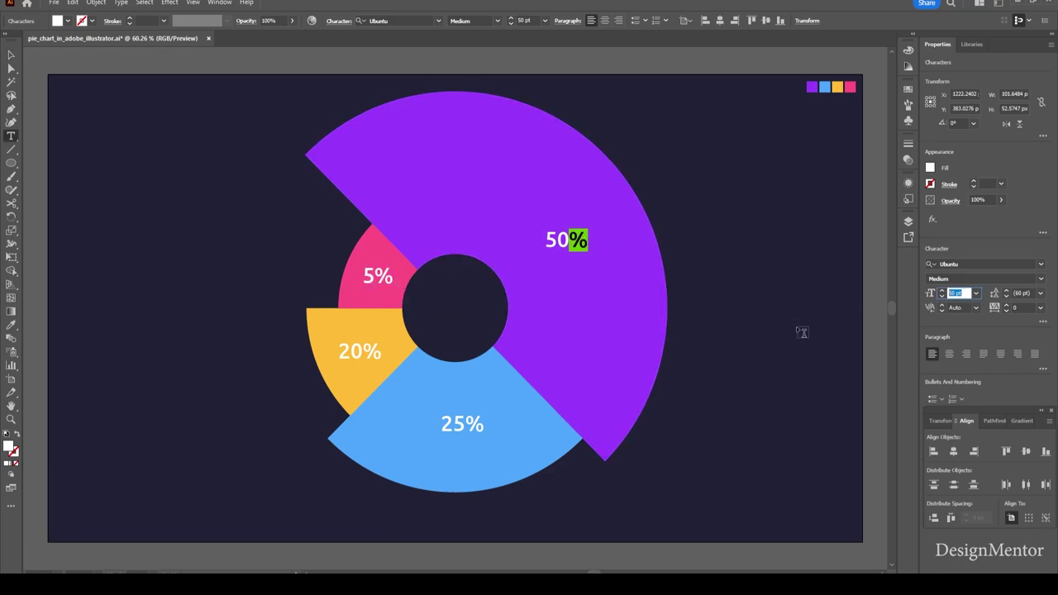
Shrink the percent sign to 30 pt in the 50% label and to 40 pt in the 25% label.
{"action": "key", "text": "shift+Down"}
{"action": "key", "text": "shift+Down"}
{"action": "key", "text": "Escape"}
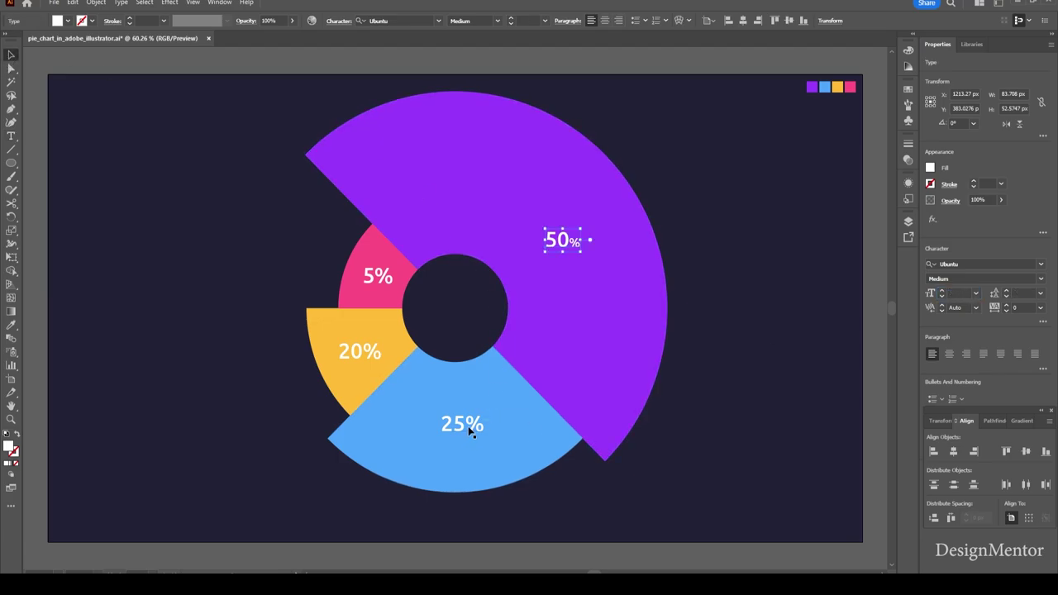
{"action": "double_click", "coordinate": [470, 423]}
{"action": "key", "text": "ctrl+a"}
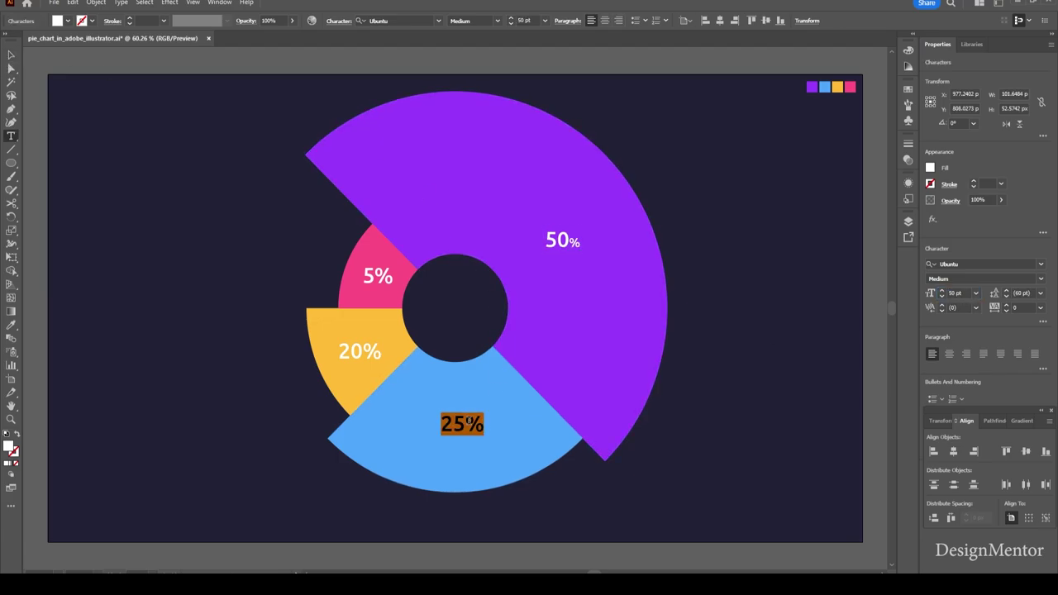
{"action": "left_click_drag", "start_coordinate": [464, 423], "coordinate": [487, 423]}
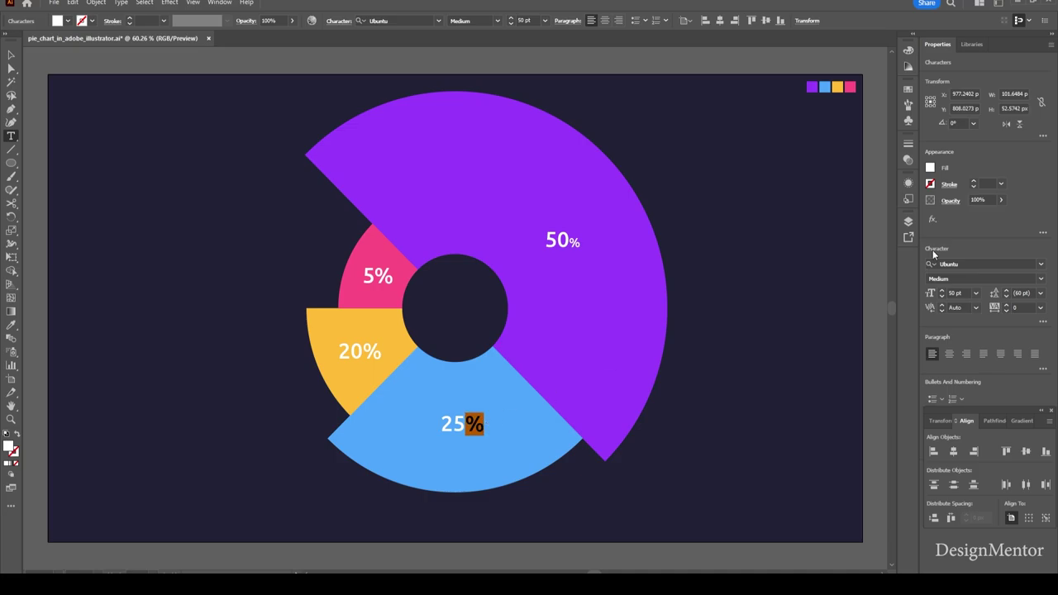
{"action": "double_click", "coordinate": [958, 293]}
{"action": "type", "text": "40"}
{"action": "key", "text": "Return"}
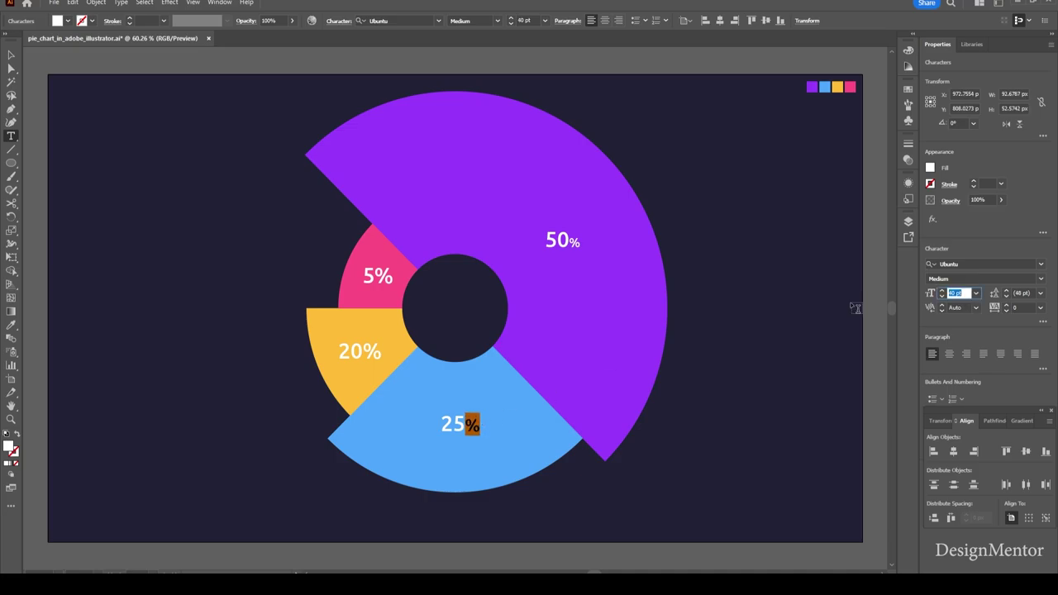
{"action": "left_click", "coordinate": [11, 55]}
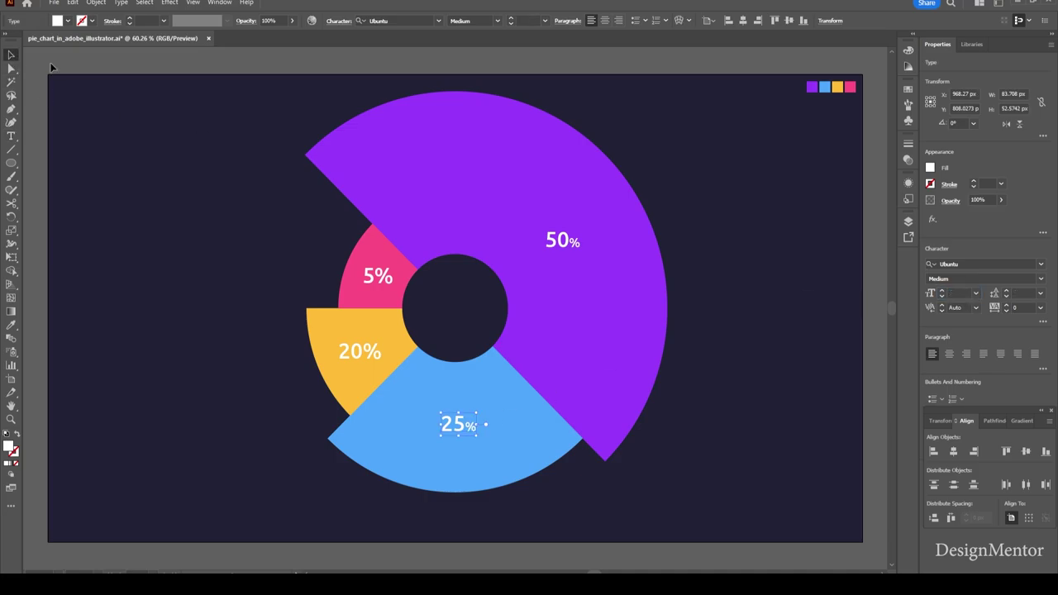
Shrink the percent signs in the 20% and 5% labels to 30 pt.
{"action": "double_click", "coordinate": [370, 352]}
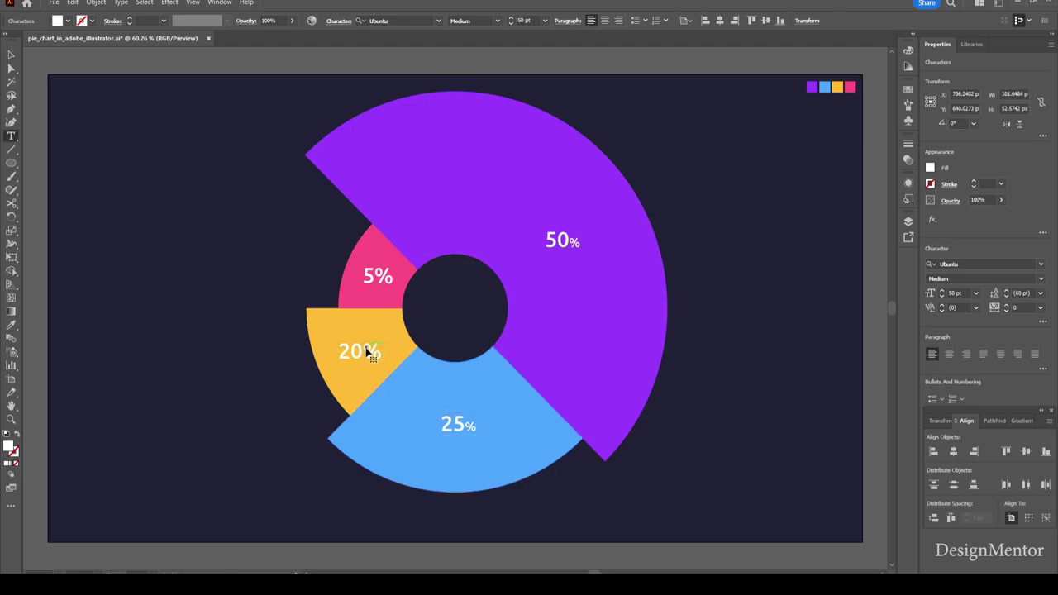
{"action": "left_click_drag", "start_coordinate": [362, 352], "coordinate": [382, 352]}
{"action": "double_click", "coordinate": [959, 294]}
{"action": "type", "text": "30"}
{"action": "key", "text": "Return"}
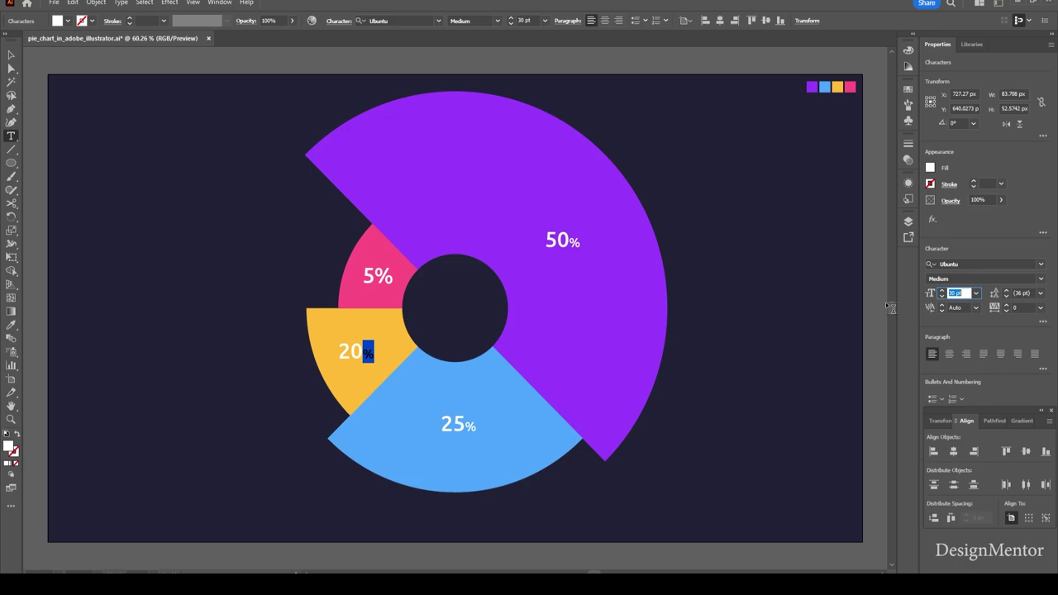
{"action": "left_click", "coordinate": [12, 54]}
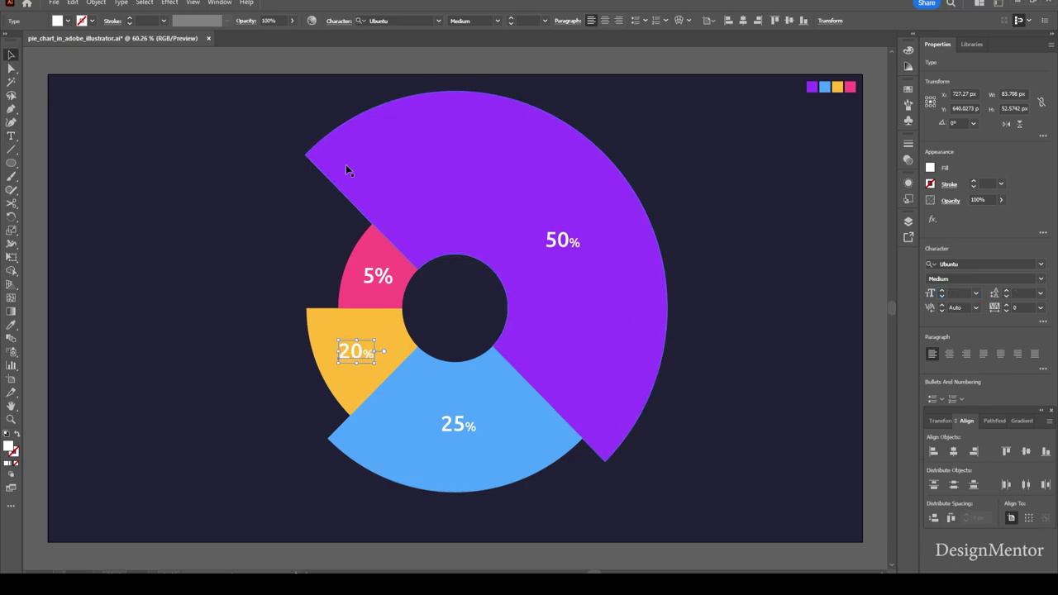
{"action": "double_click", "coordinate": [380, 278]}
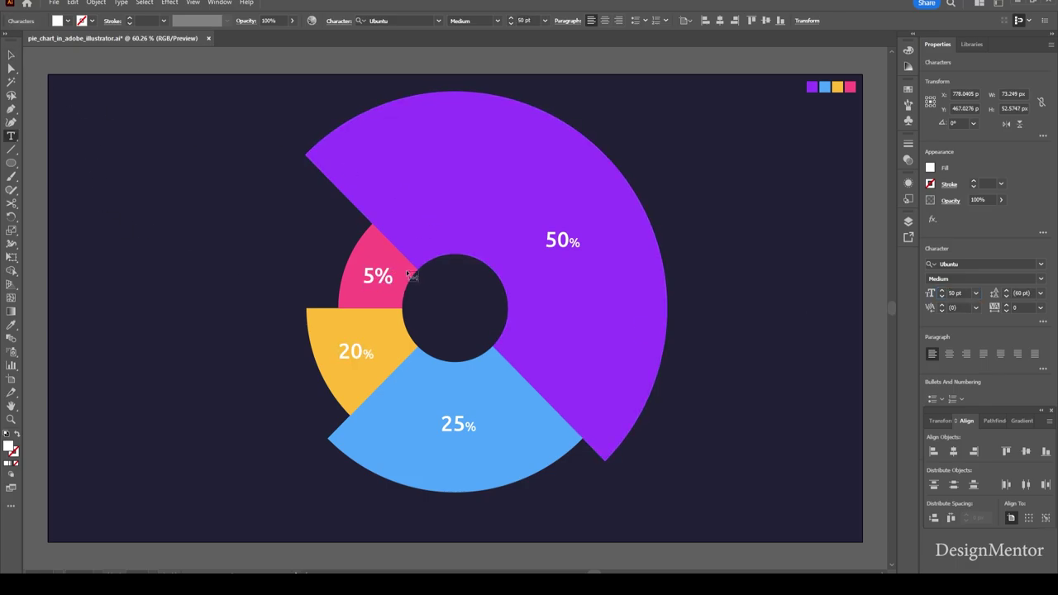
{"action": "key", "text": "shift+Left"}
{"action": "double_click", "coordinate": [956, 293]}
{"action": "type", "text": "30"}
{"action": "key", "text": "Return"}
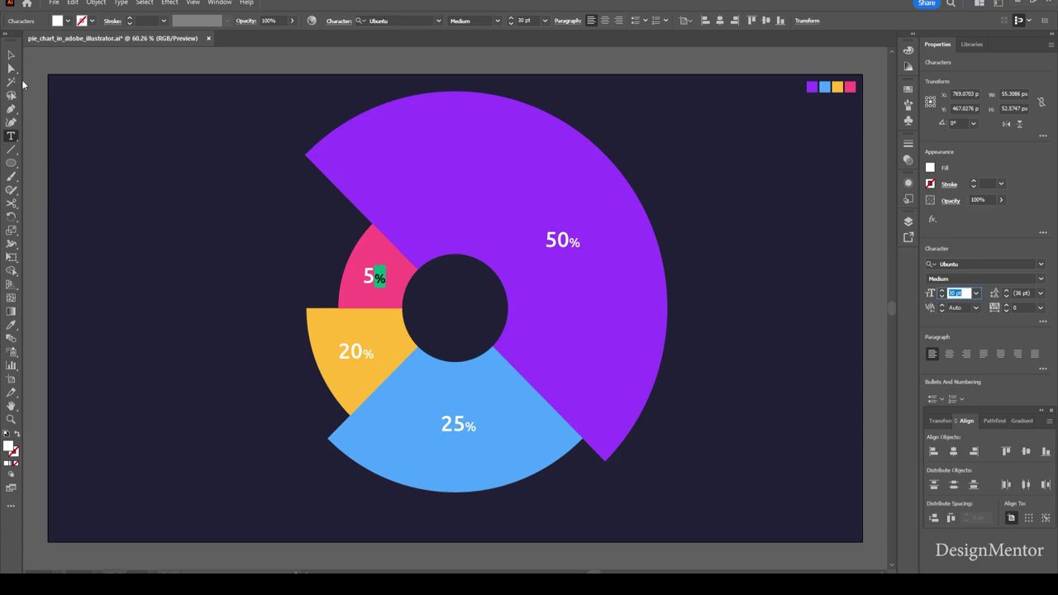
{"action": "left_click", "coordinate": [11, 55]}
{"action": "left_click", "coordinate": [272, 100]}
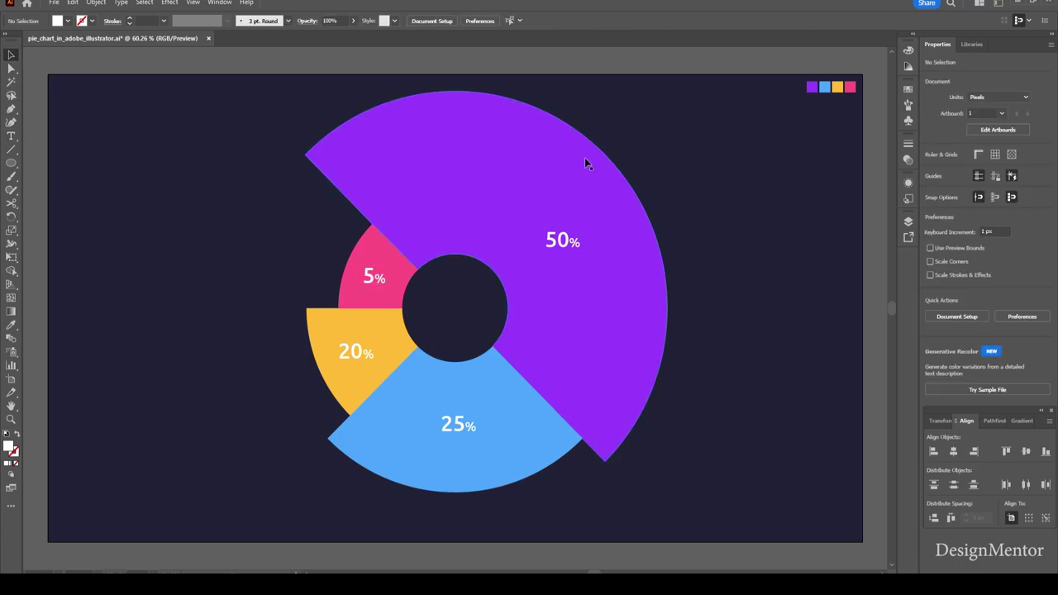